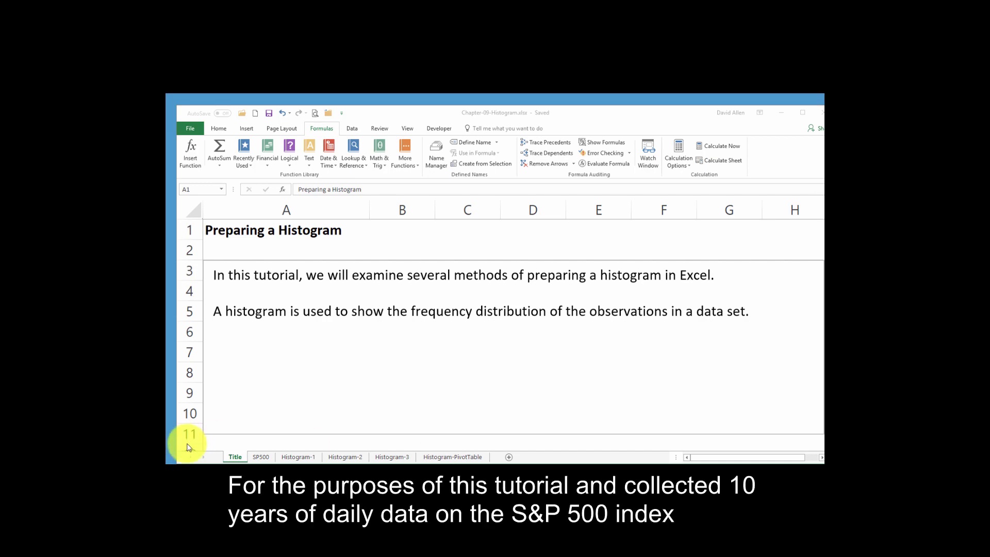
# Step: On the SP500 sheet, define the workbook-level name Return for the return values in G2:G2519
pyautogui.click(263, 457)
pyautogui.click(262, 456)
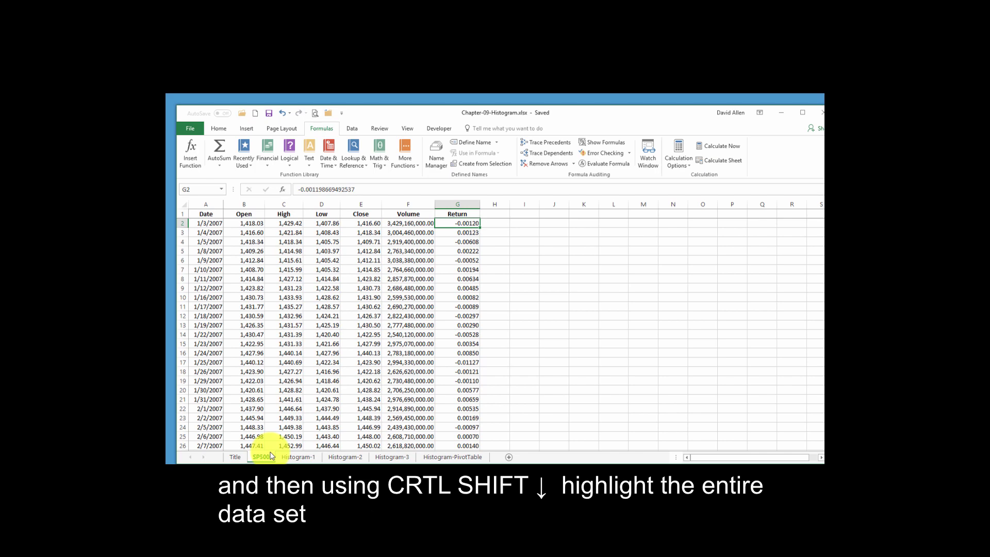
pyautogui.hotkey('ctrl', 'shift', 'Down')
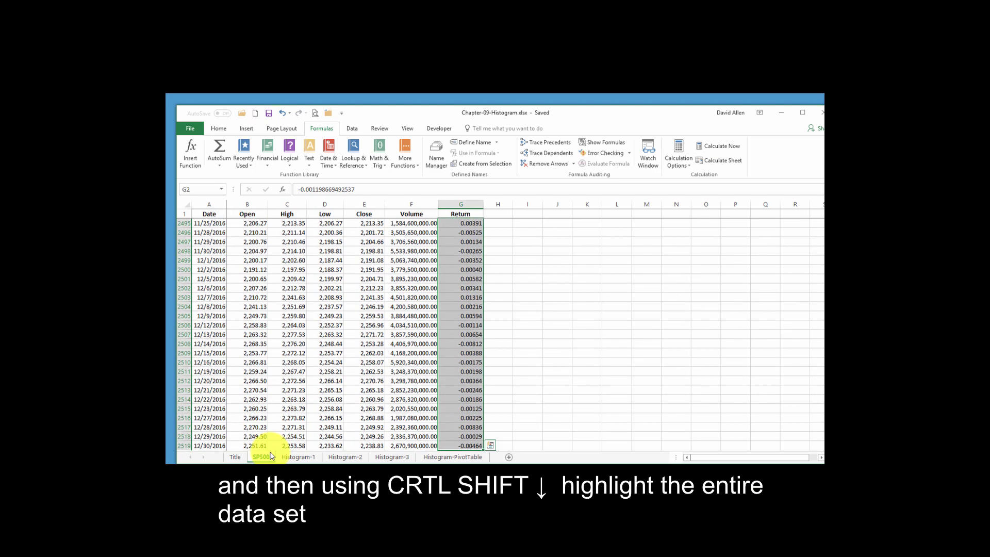
pyautogui.click(435, 161)
pyautogui.click(482, 243)
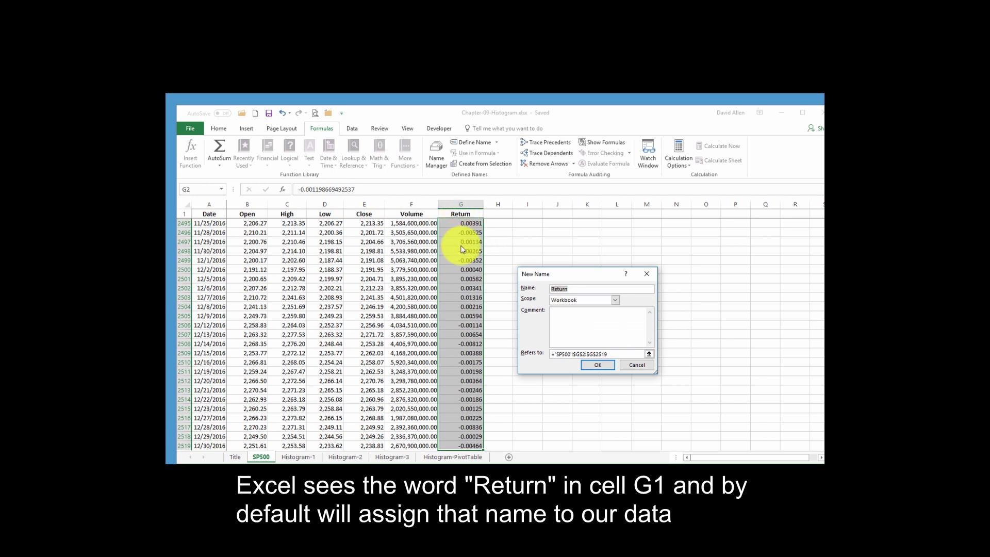
pyautogui.click(594, 366)
pyautogui.click(705, 411)
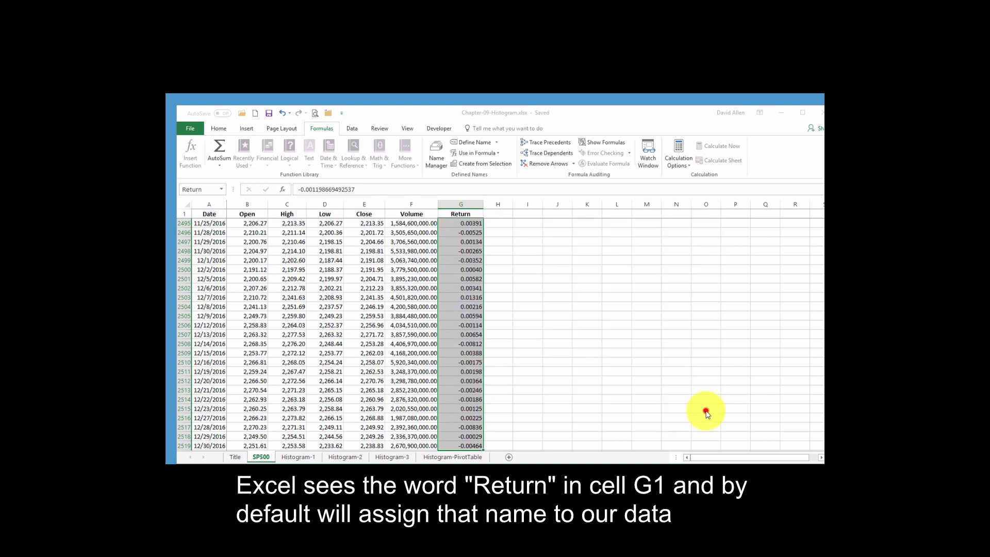
pyautogui.click(449, 218)
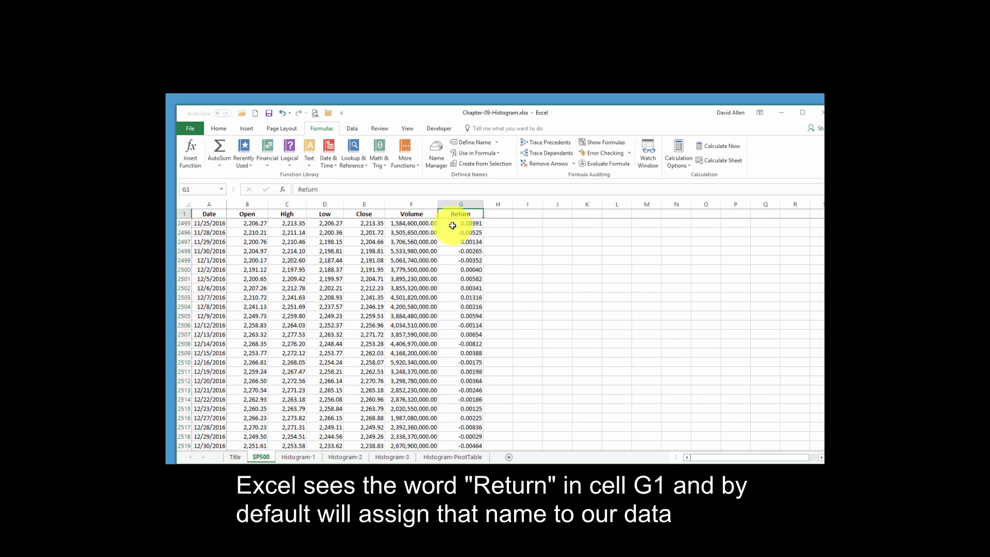
# Step: On the Histogram-1 sheet, check the minimum's formula and enter -0.1 in A11 as the first bin's upper bound
pyautogui.click(295, 456)
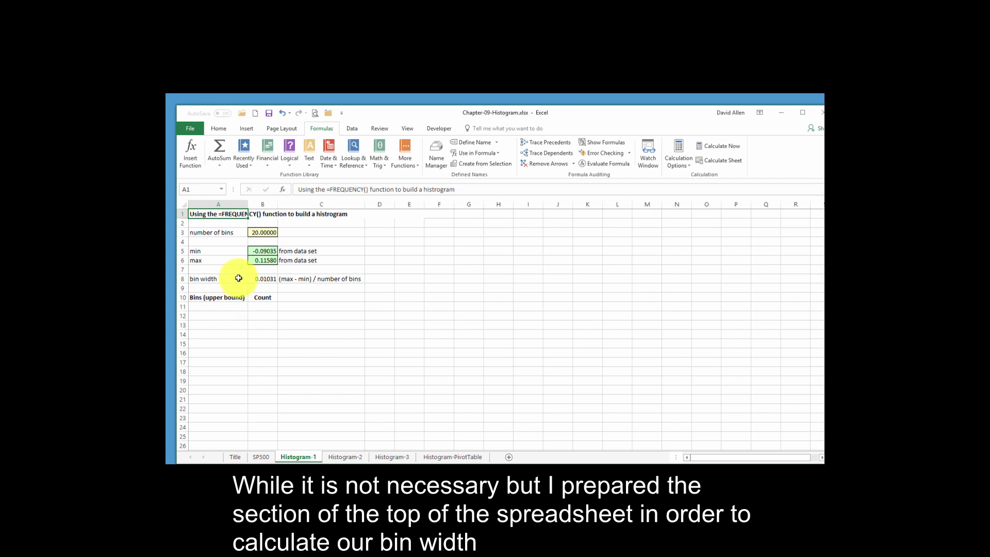
pyautogui.click(261, 251)
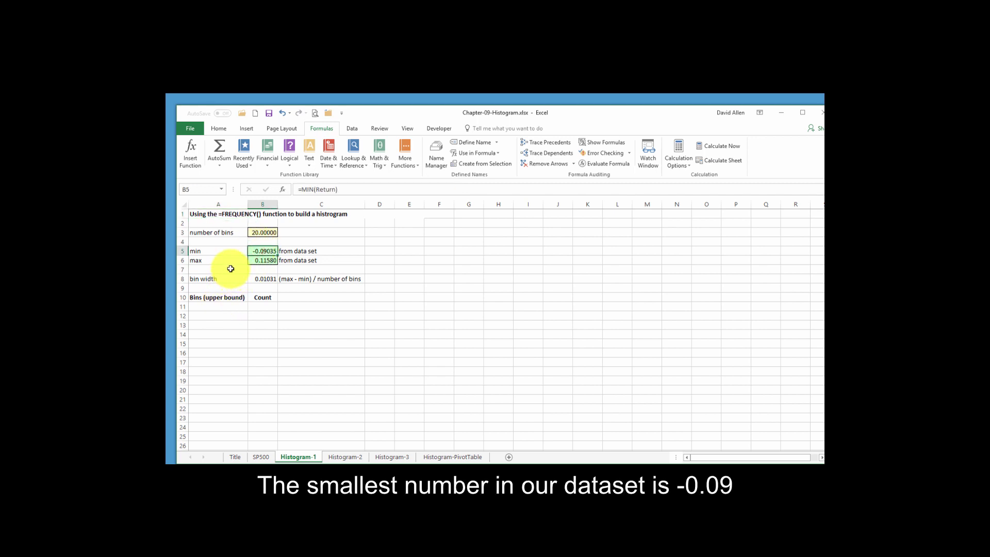
pyautogui.click(212, 306)
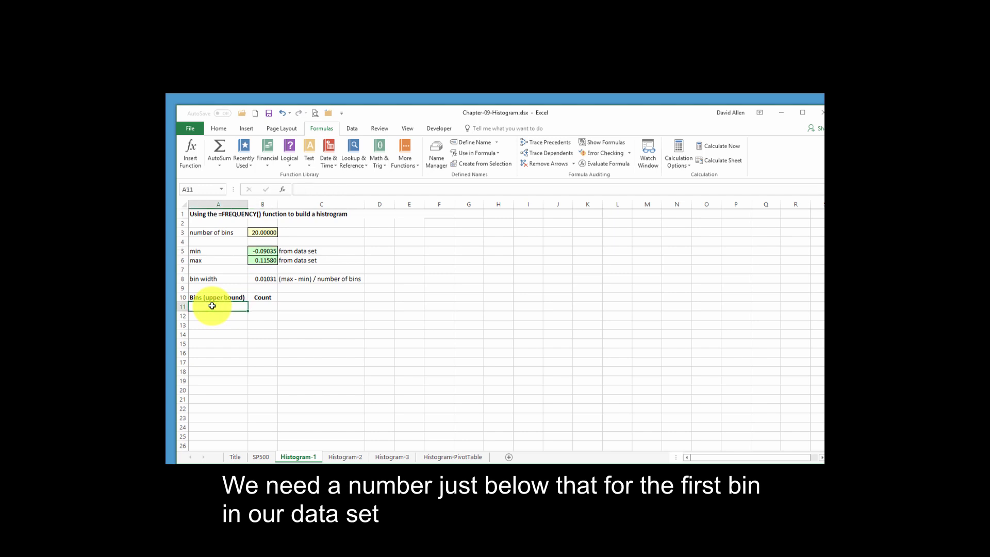
pyautogui.write('-')
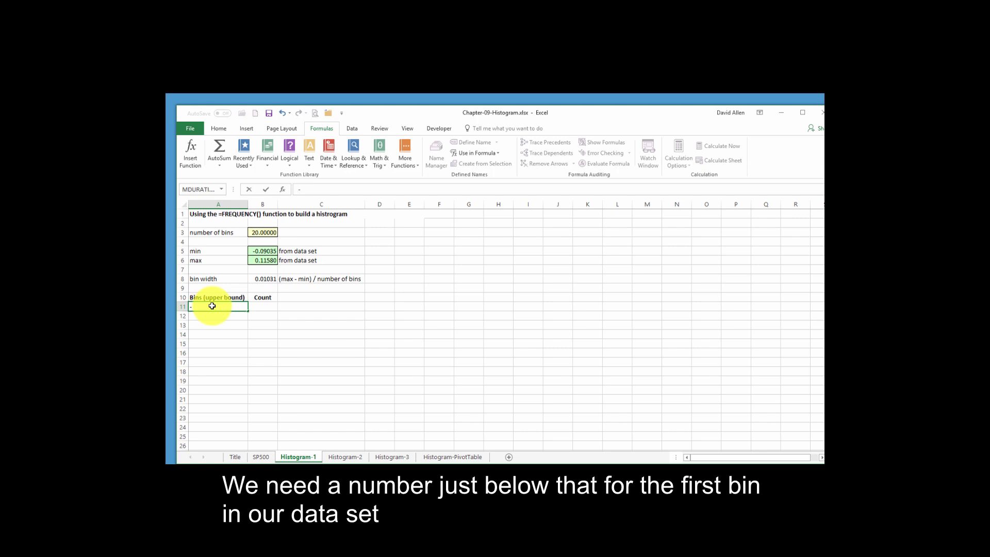
pyautogui.write('0.1')
pyautogui.press('Return')
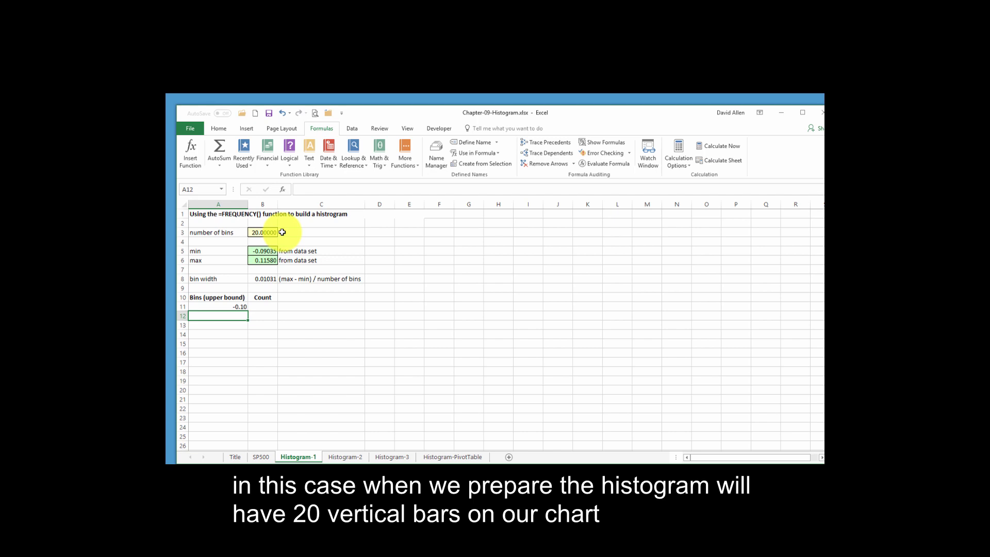
# Step: Fill a linear series down column A from A11 with step value .01 and stop value .12, and review the bins
pyautogui.click(217, 306)
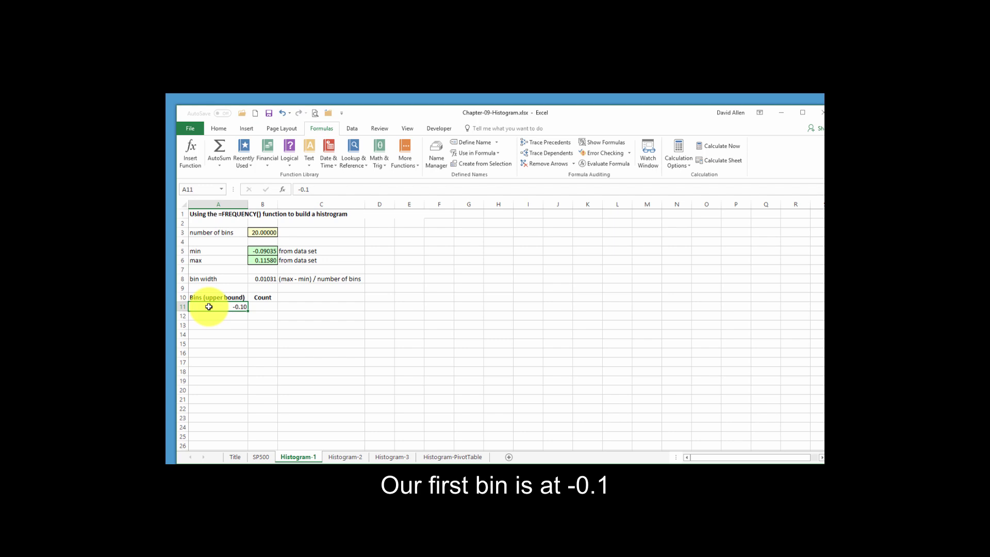
pyautogui.click(218, 128)
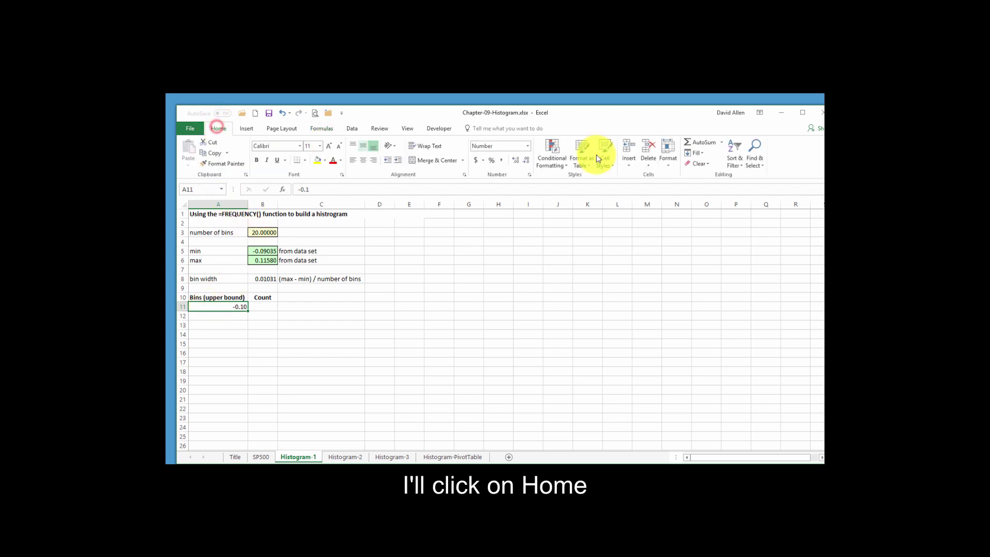
pyautogui.click(700, 154)
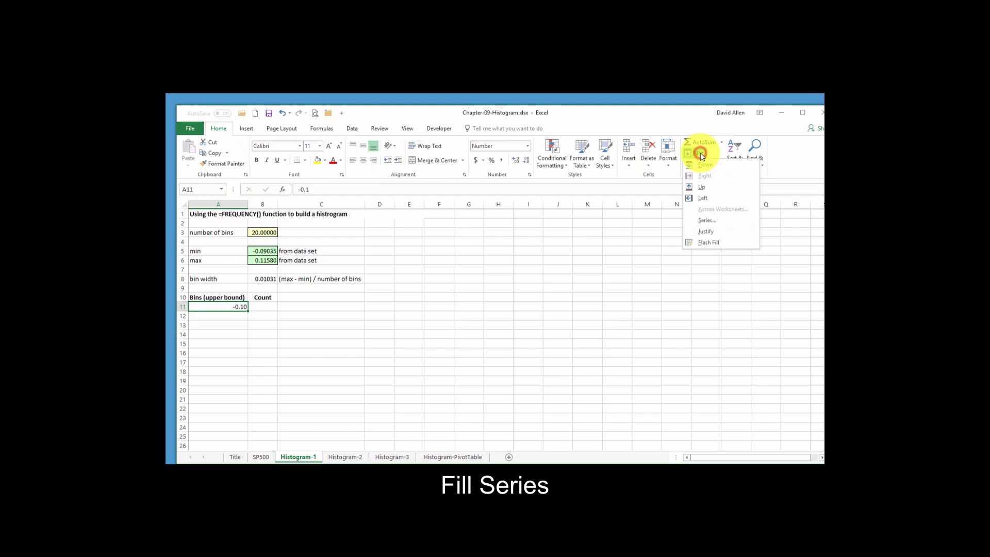
pyautogui.click(707, 220)
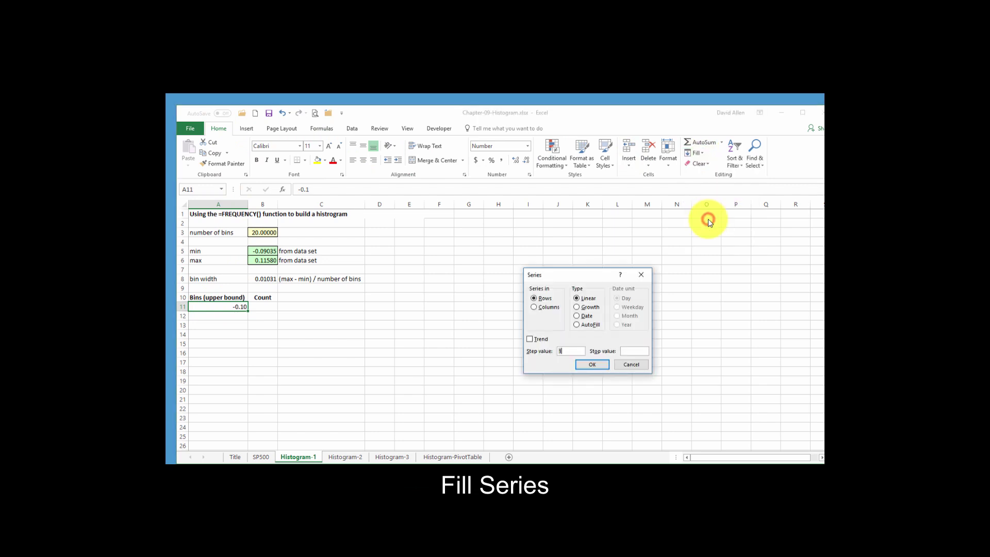
pyautogui.click(534, 308)
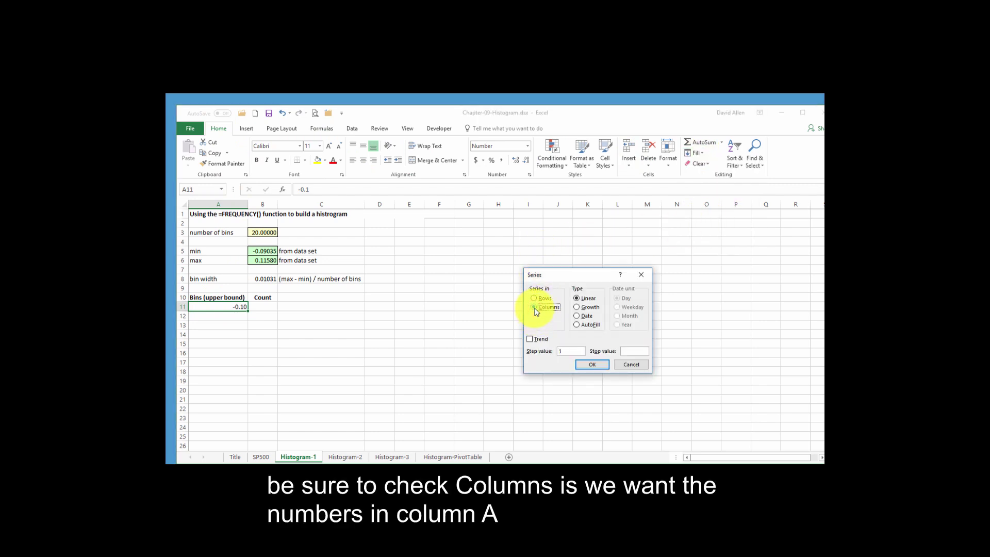
pyautogui.doubleClick(565, 353)
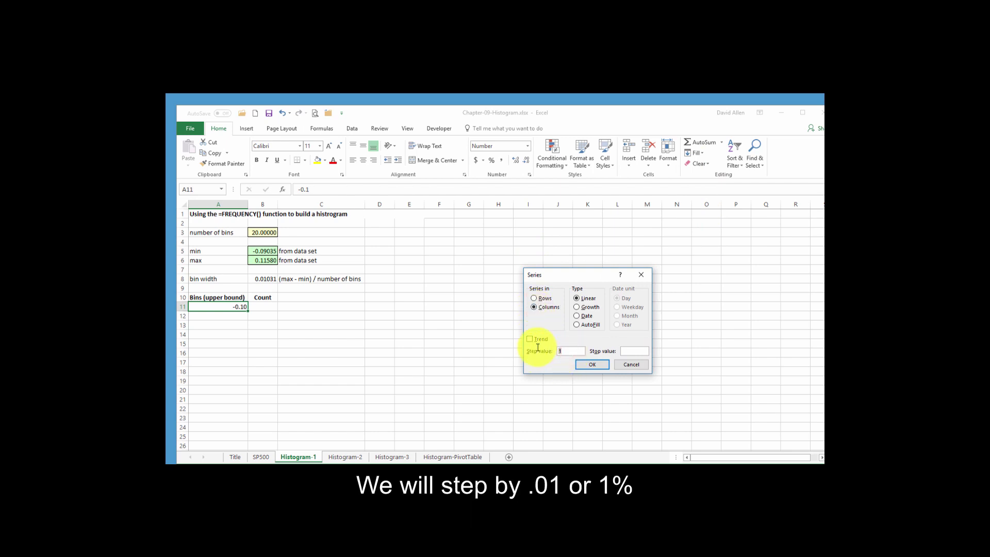
pyautogui.write('.01')
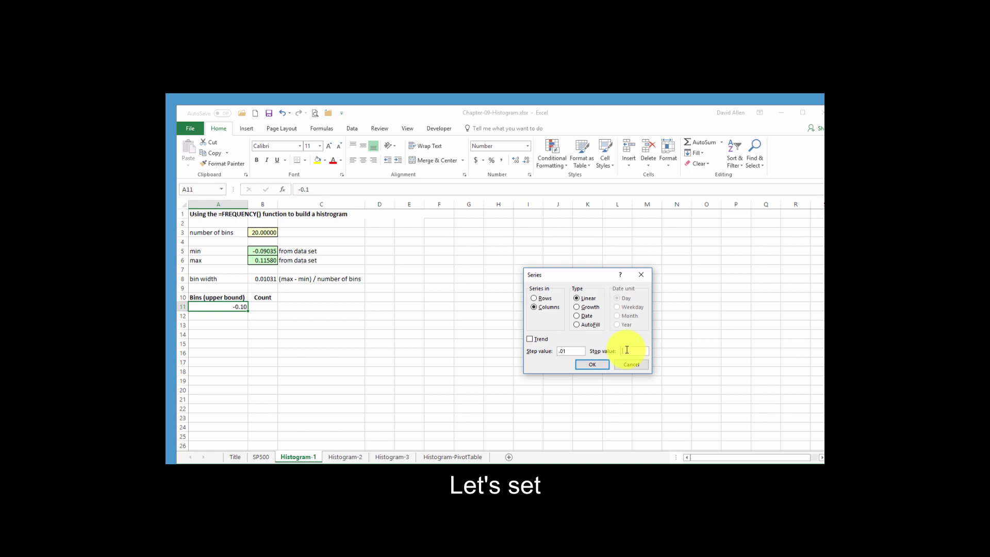
pyautogui.write('.12')
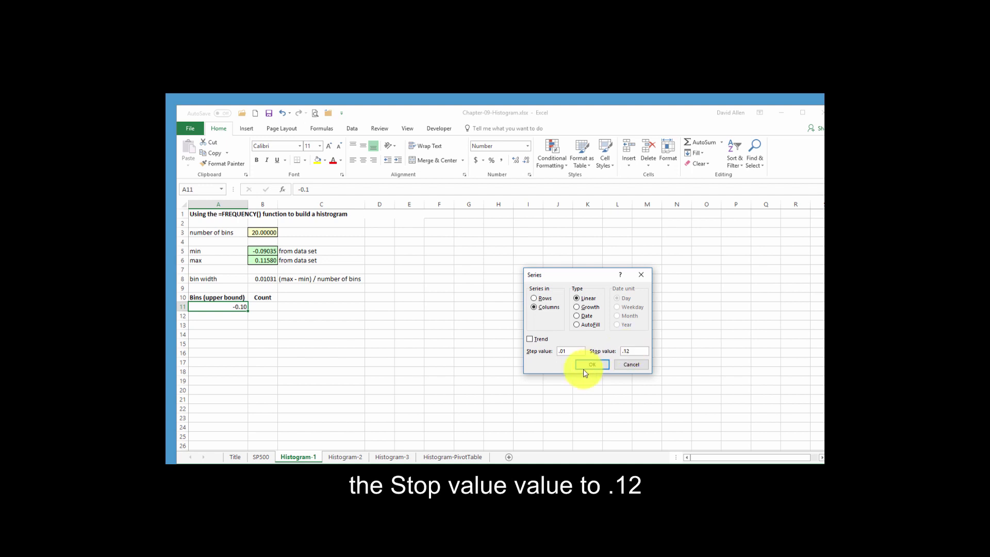
pyautogui.click(593, 363)
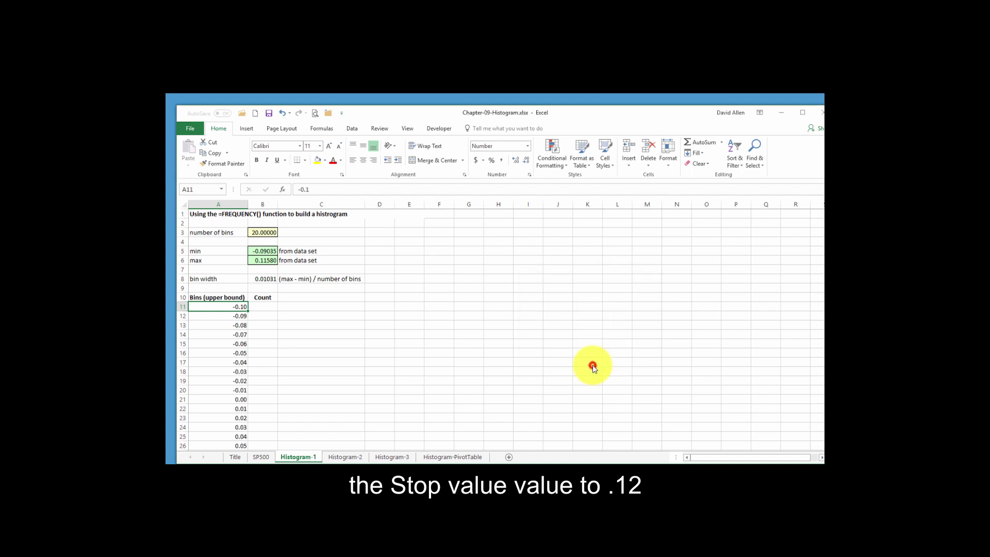
pyautogui.scroll(-3, 215, 312)
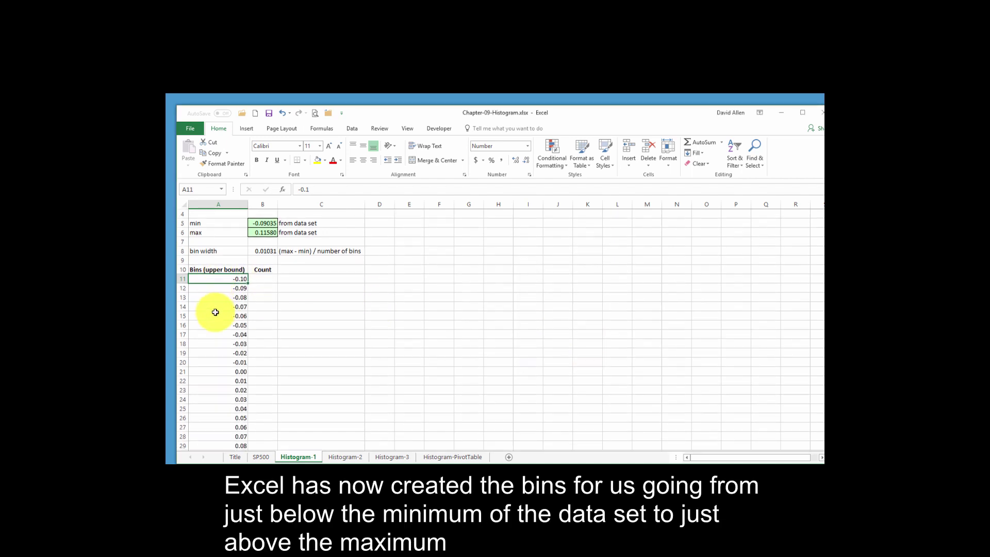
pyautogui.scroll(3, 215, 312)
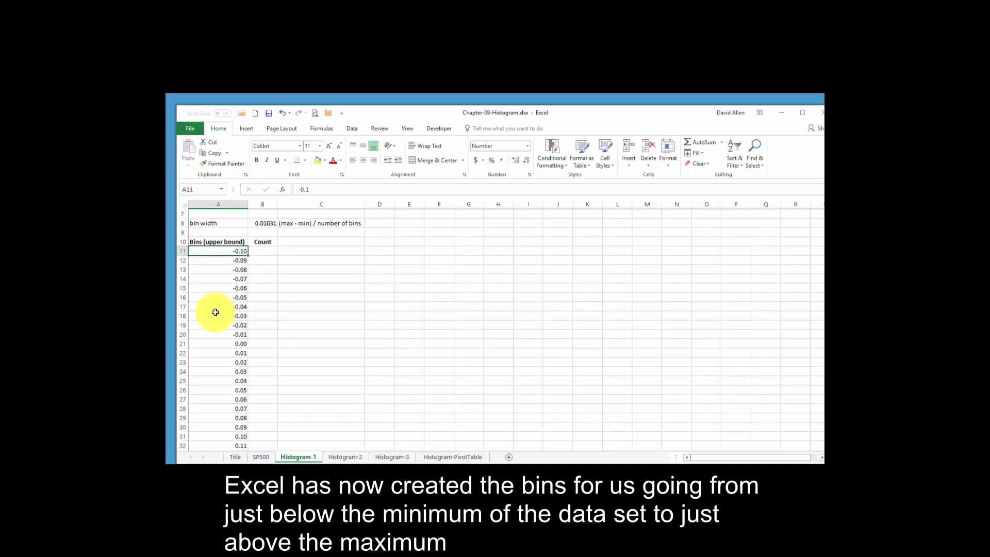
pyautogui.scroll(-1, 223, 430)
pyautogui.click(222, 429)
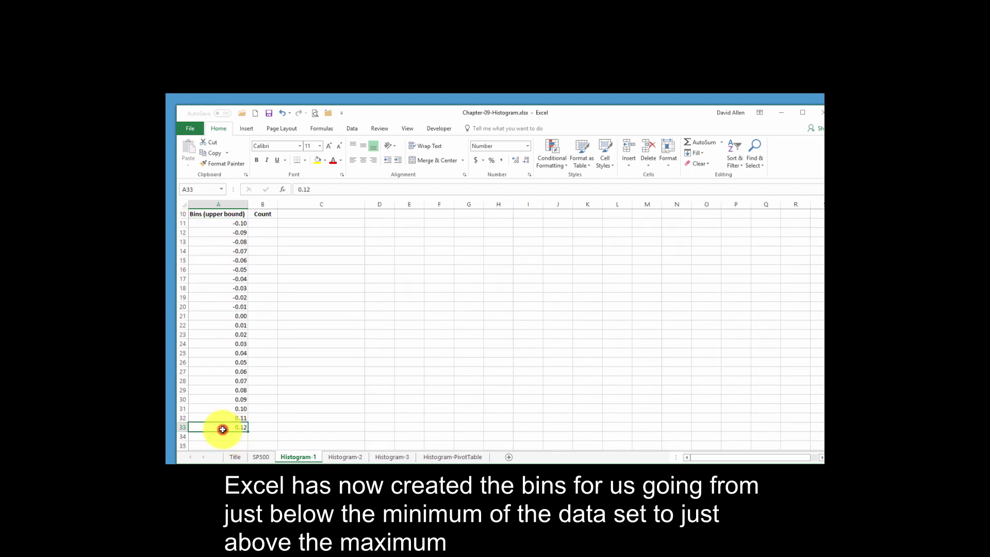
pyautogui.scroll(3, 222, 429)
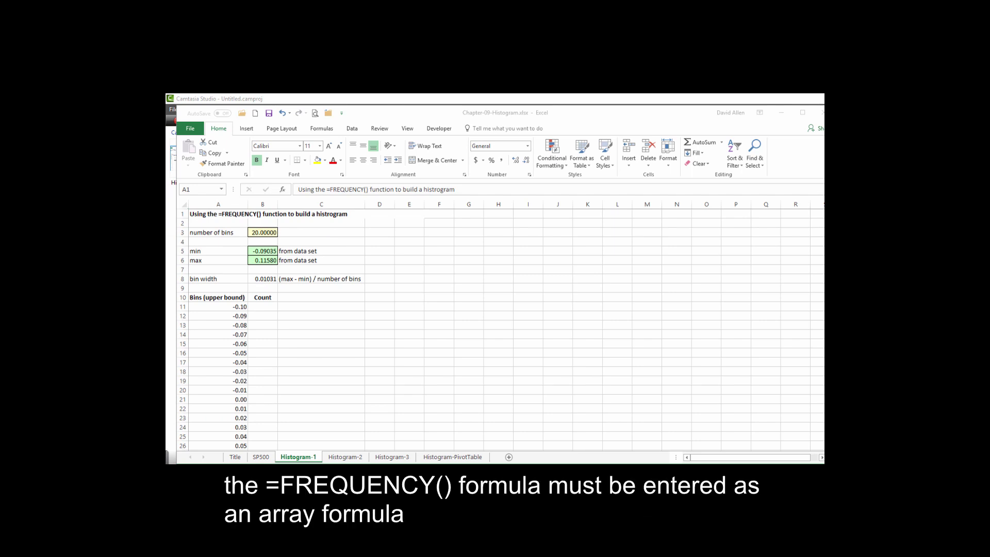
# Step: Enter =FREQUENCY(Return,A11:A33) as an array formula across B11:B33 to count the returns in each bin
pyautogui.click(261, 306)
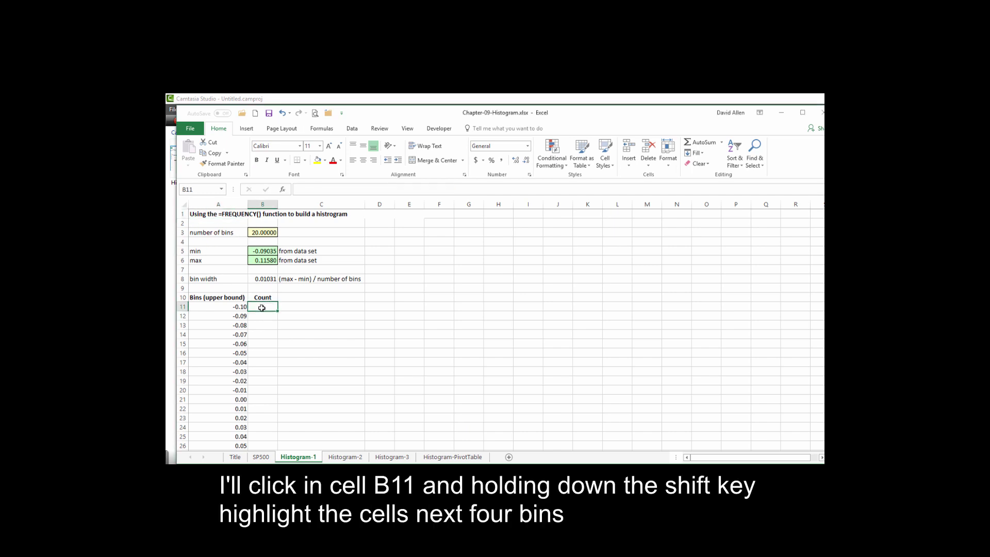
pyautogui.hotkey('shift', 'Down')
pyautogui.hotkey('shift', 'Down')
pyautogui.hotkey('shift', 'Down')
pyautogui.hotkey('shift', 'Down')
pyautogui.hotkey('shift', 'Down')
pyautogui.hotkey('shift', 'Down')
pyautogui.hotkey('shift', 'Down')
pyautogui.hotkey('shift', 'Down')
pyautogui.hotkey('shift', 'Down')
pyautogui.hotkey('shift', 'Down')
pyautogui.hotkey('shift', 'Down')
pyautogui.hotkey('shift', 'Down')
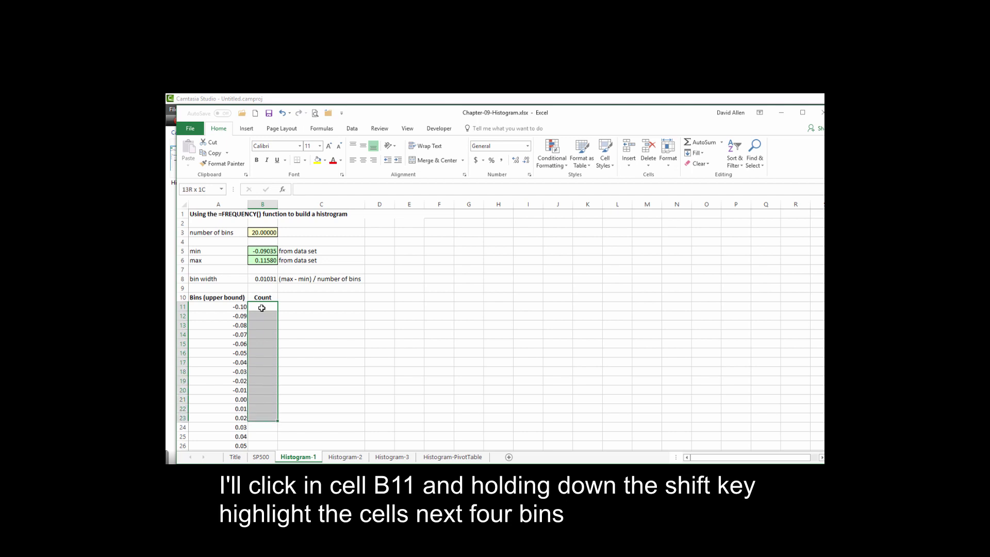
pyautogui.hotkey('shift', 'Down')
pyautogui.hotkey('shift', 'Down')
pyautogui.hotkey('shift', 'Down')
pyautogui.hotkey('shift', 'Down')
pyautogui.hotkey('shift', 'Down')
pyautogui.hotkey('shift', 'Down')
pyautogui.hotkey('shift', 'Down')
pyautogui.hotkey('shift', 'Down')
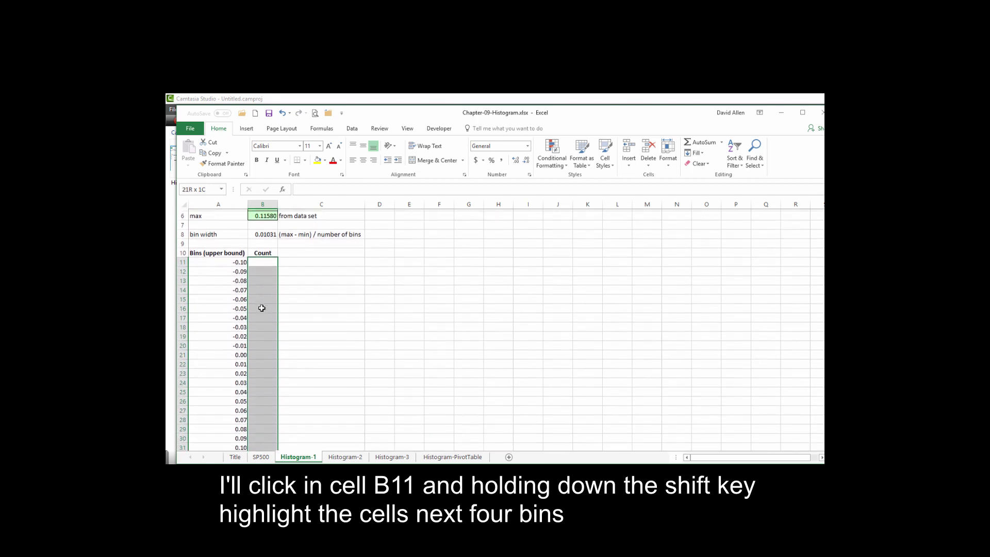
pyautogui.hotkey('shift', 'Down')
pyautogui.hotkey('shift', 'Down')
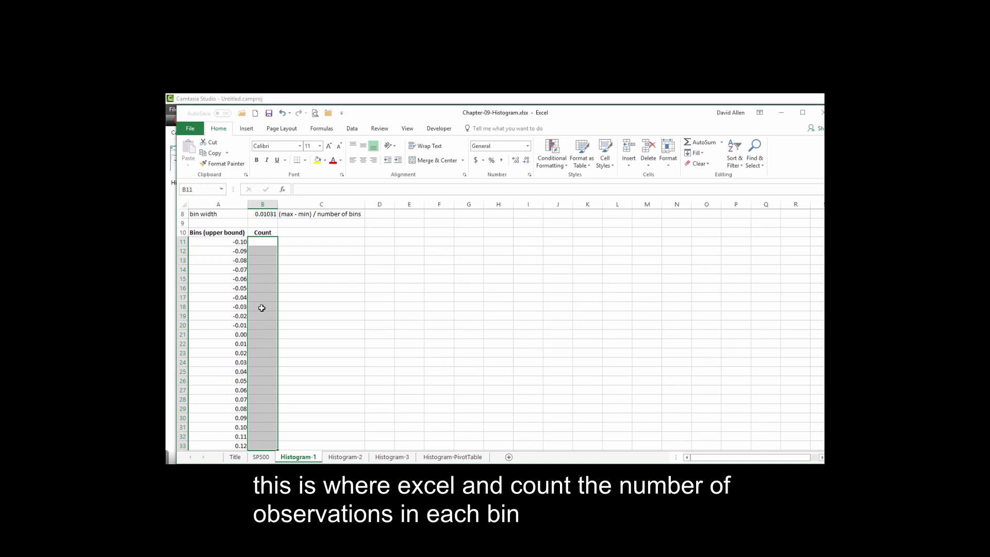
pyautogui.click(313, 191)
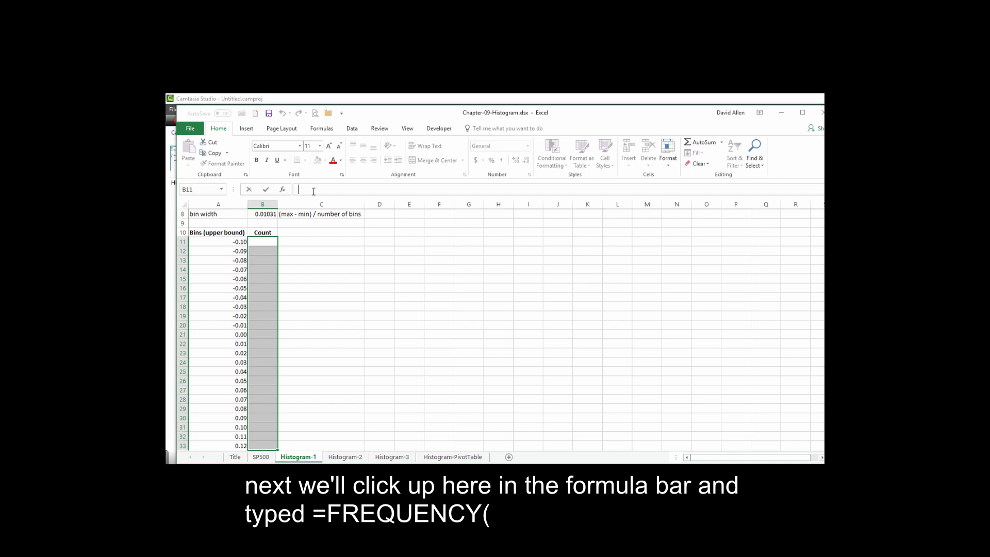
pyautogui.write('=f')
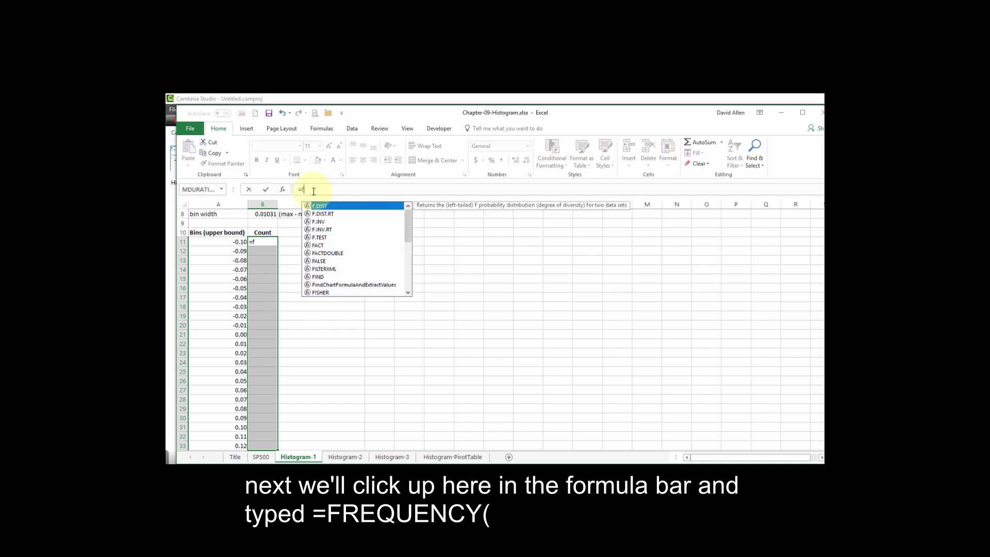
pyautogui.write('re')
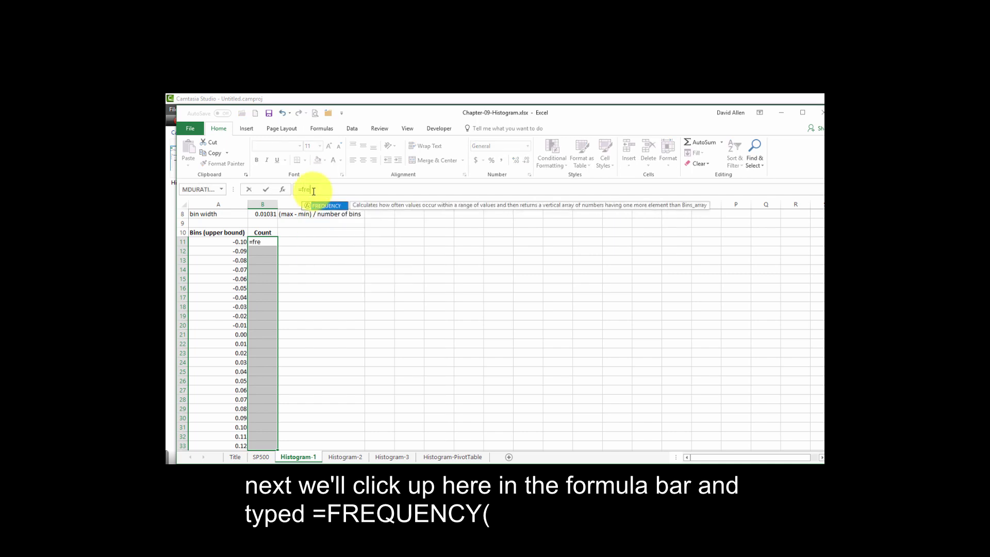
pyautogui.press('Tab')
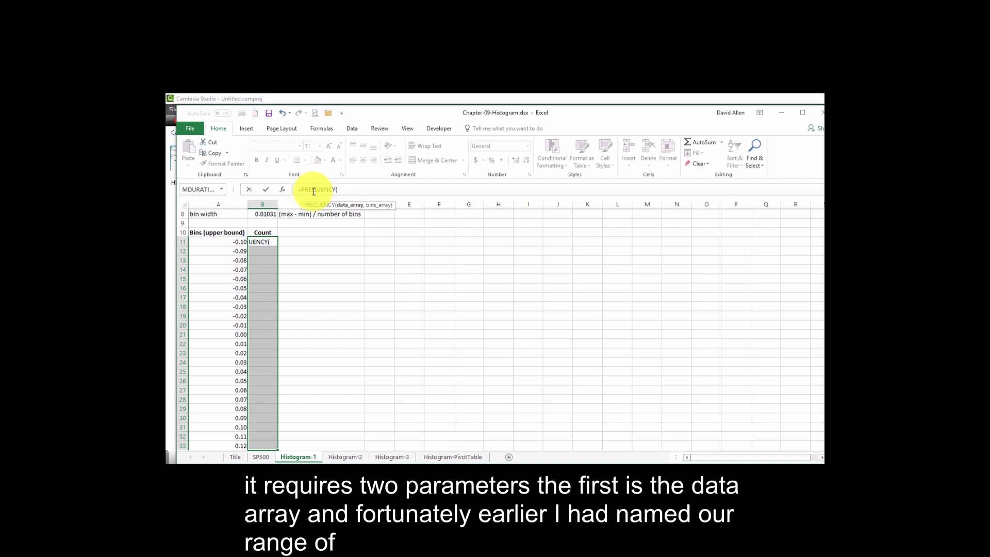
pyautogui.write('return')
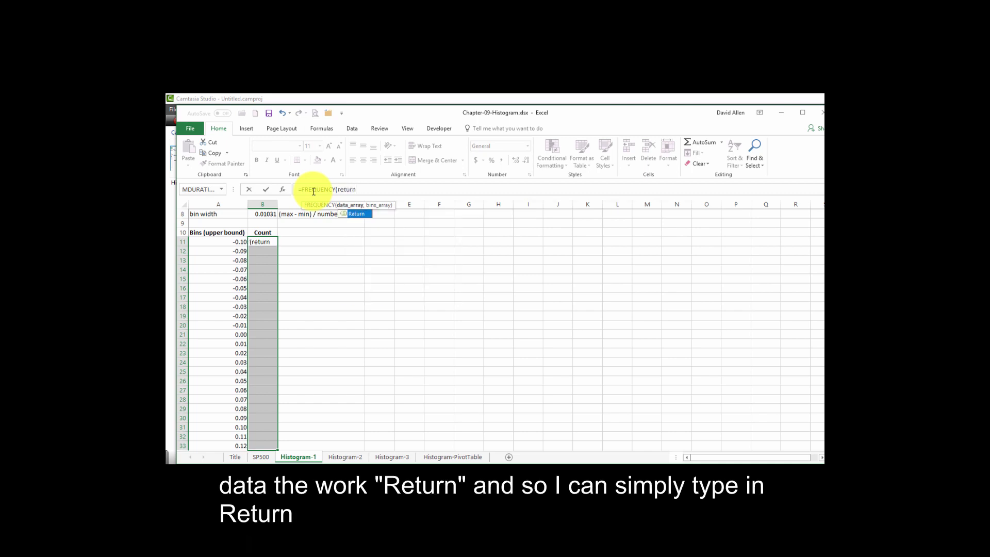
pyautogui.press('Tab')
pyautogui.write(',')
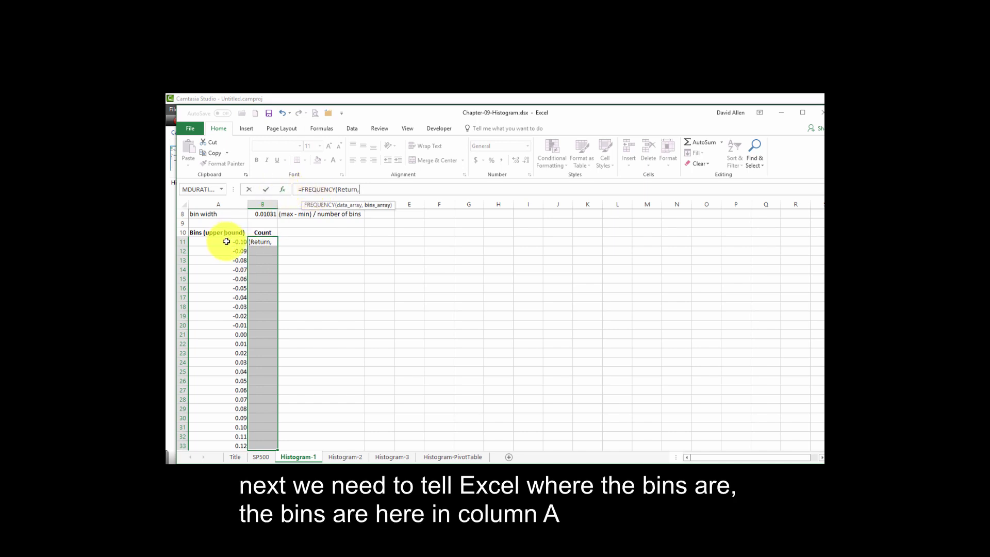
pyautogui.moveTo(226, 242); pyautogui.dragTo(221, 447)
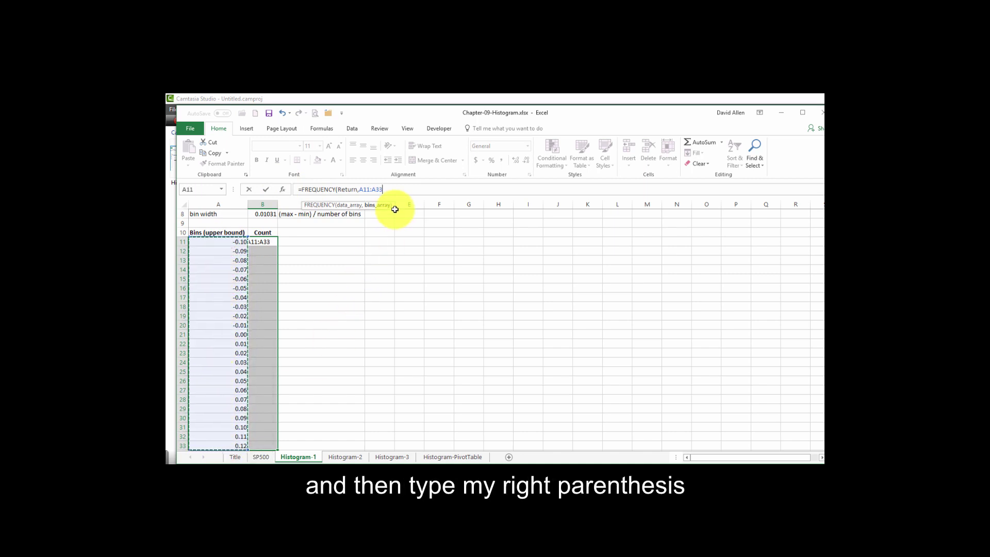
pyautogui.write(')')
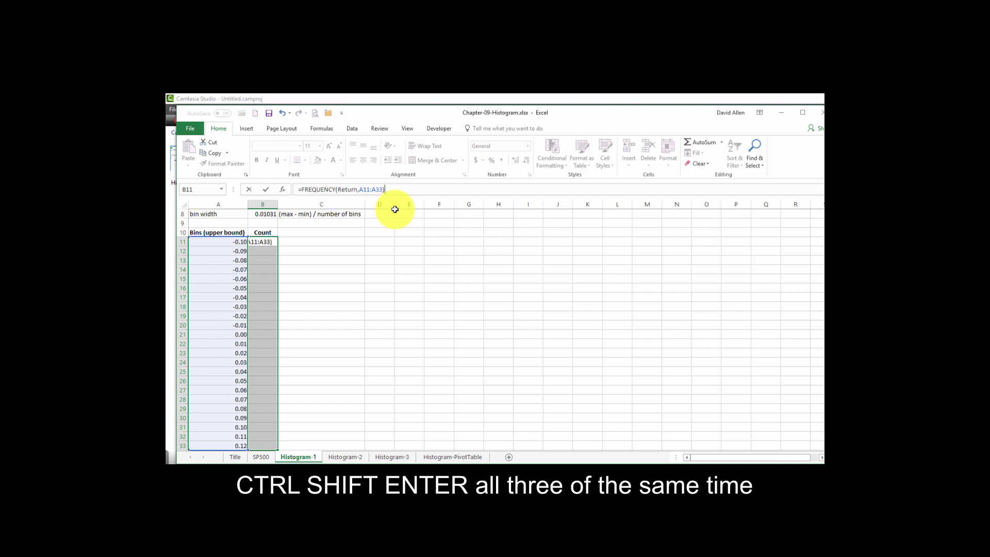
pyautogui.hotkey('ctrl', 'shift', 'Return')
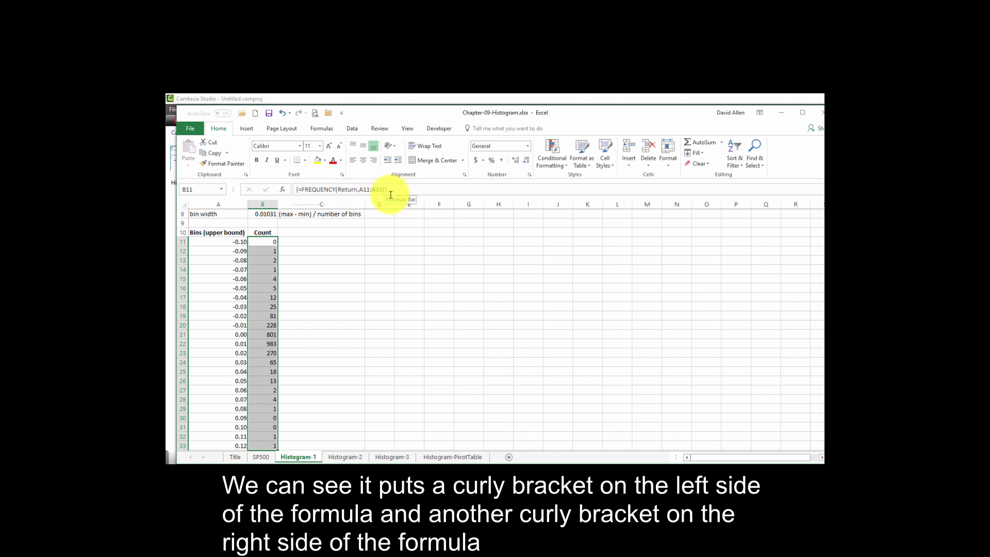
# Step: Examine the array formula in the Count cells and compare the first bins' upper bounds with their counts
pyautogui.click(265, 241)
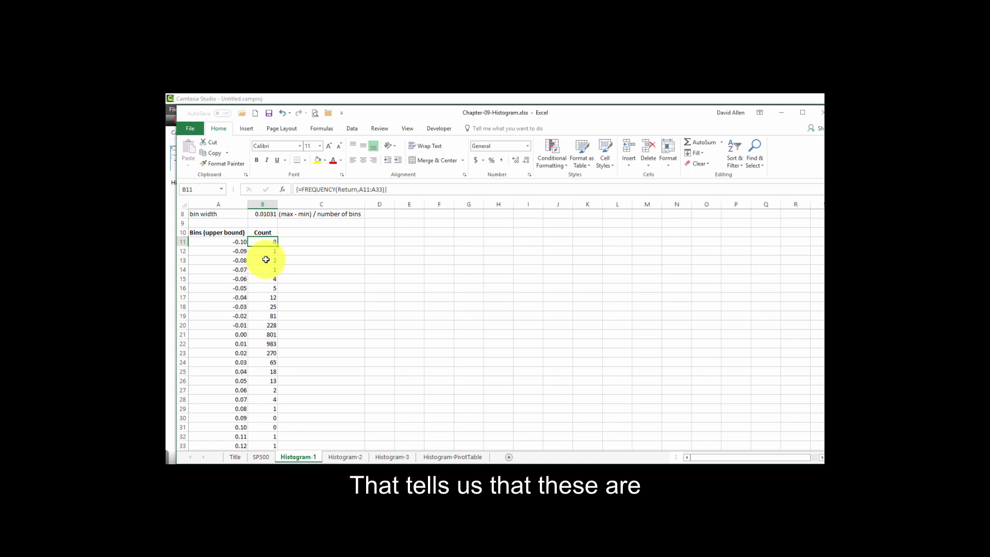
pyautogui.press('Down')
pyautogui.press('Down')
pyautogui.press('Down')
pyautogui.press('Down')
pyautogui.press('Down')
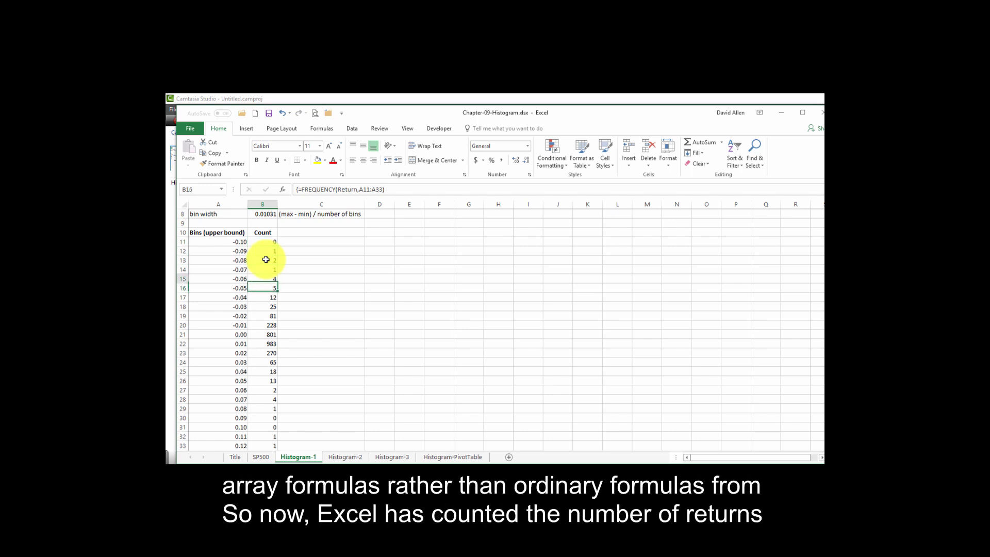
pyautogui.press('Up')
pyautogui.press('Up')
pyautogui.press('Up')
pyautogui.press('Up')
pyautogui.press('Up')
pyautogui.press('Up')
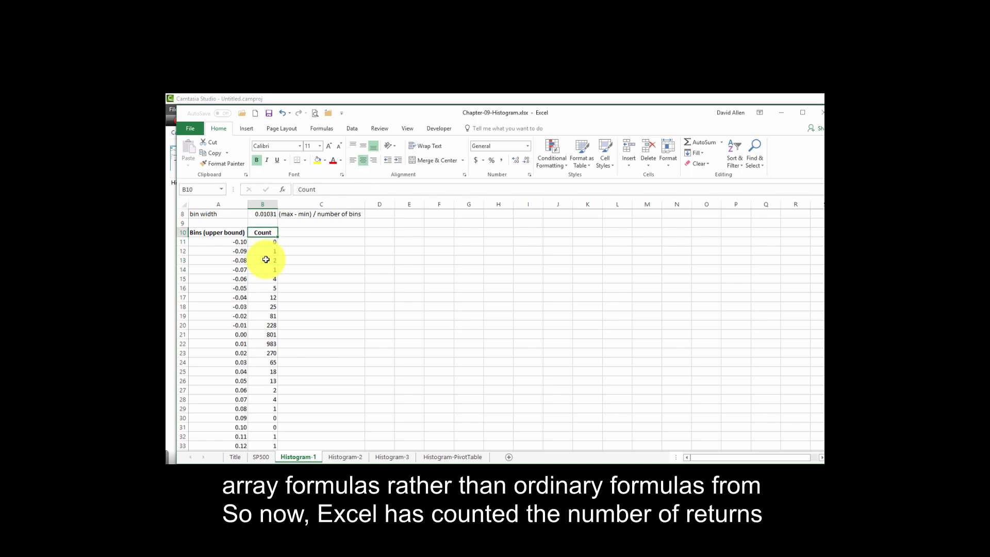
pyautogui.press('Left')
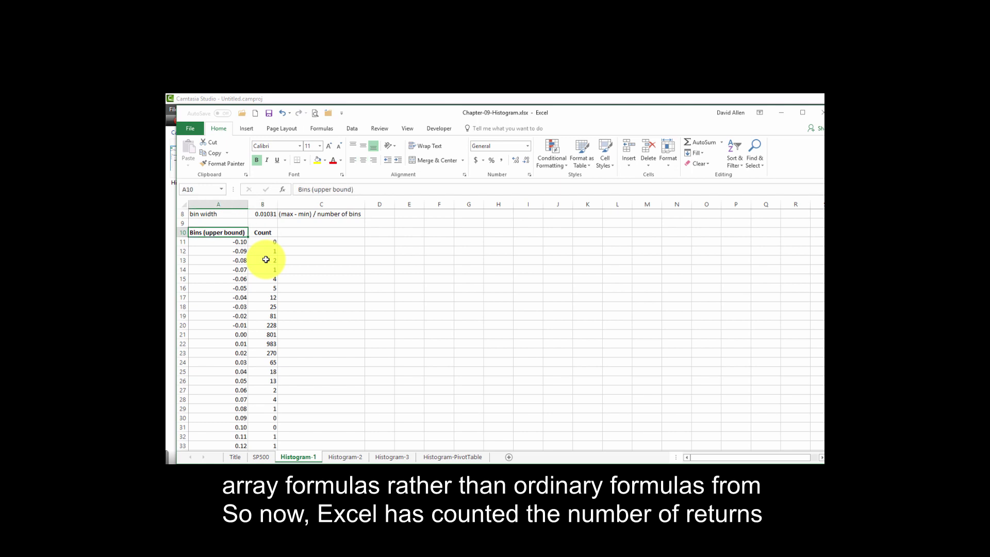
pyautogui.press('Down')
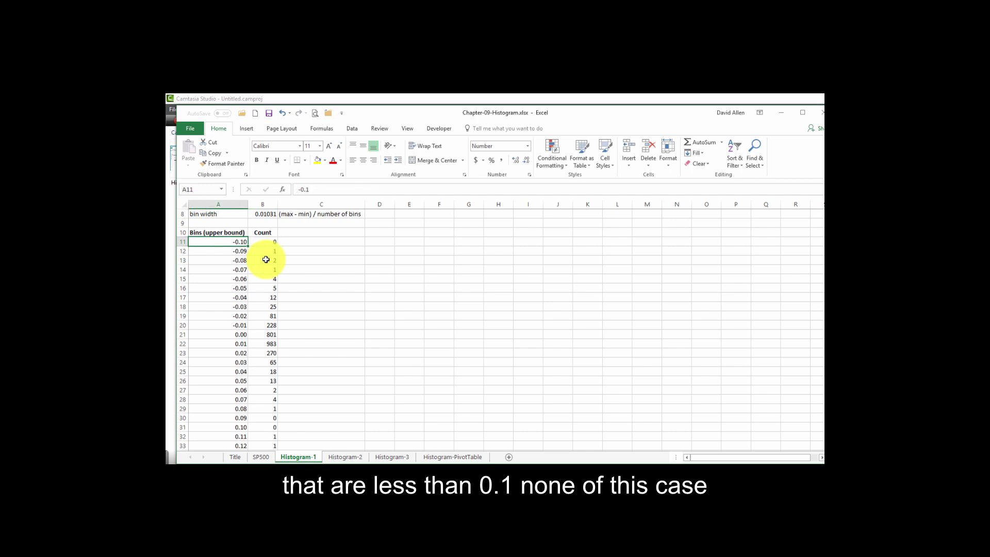
pyautogui.press('Down')
pyautogui.press('Right')
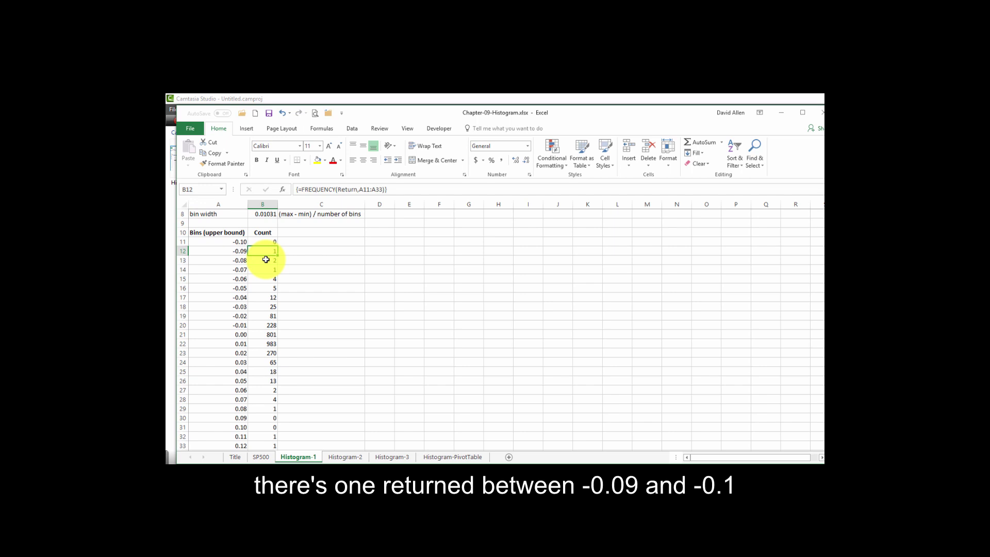
# Step: Insert a clustered column chart from A10:B33 with the bins as categories and Count as the only series, and place it beside the table
pyautogui.press('Left')
pyautogui.press('Up')
pyautogui.press('Up')
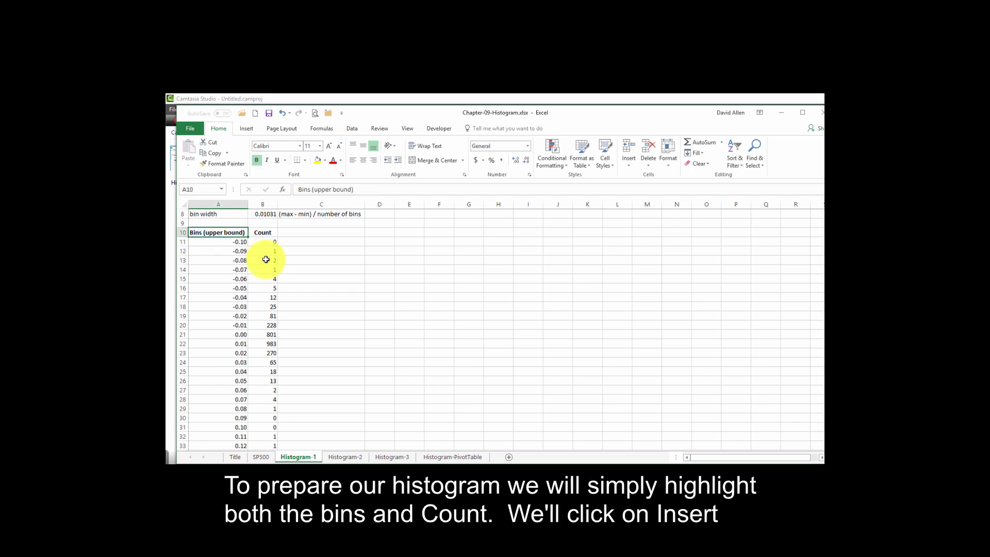
pyautogui.hotkey('shift', 'Right')
pyautogui.hotkey('ctrl', 'shift', 'Down')
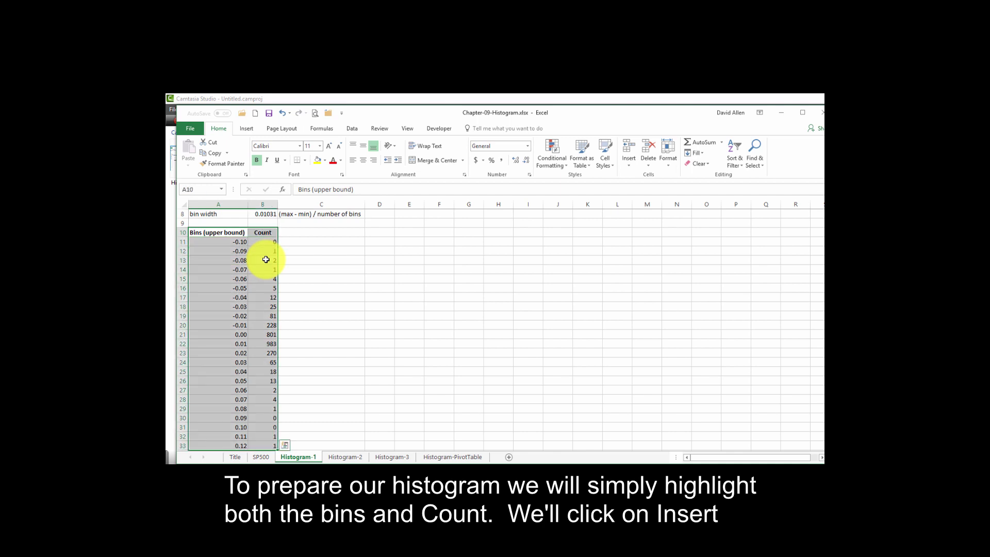
pyautogui.click(246, 130)
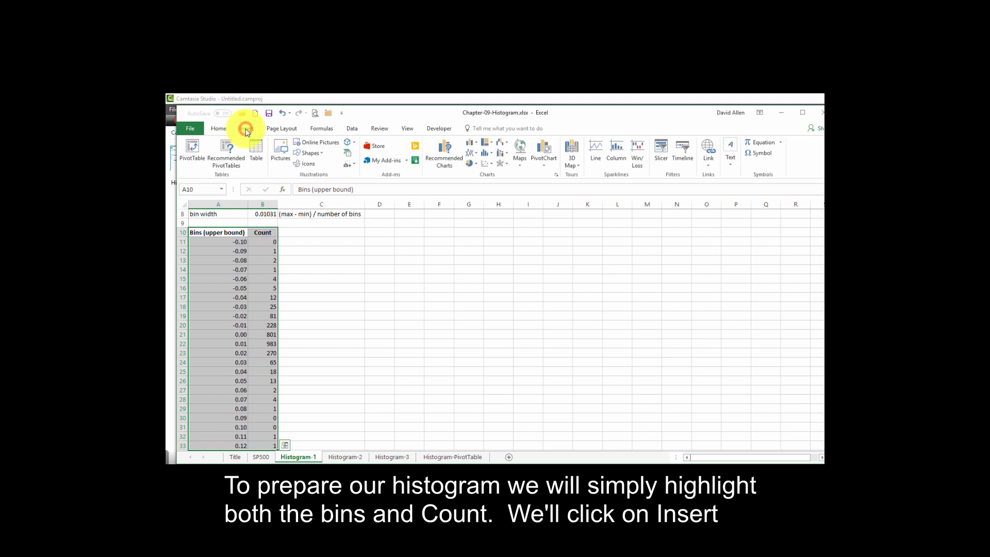
pyautogui.click(491, 153)
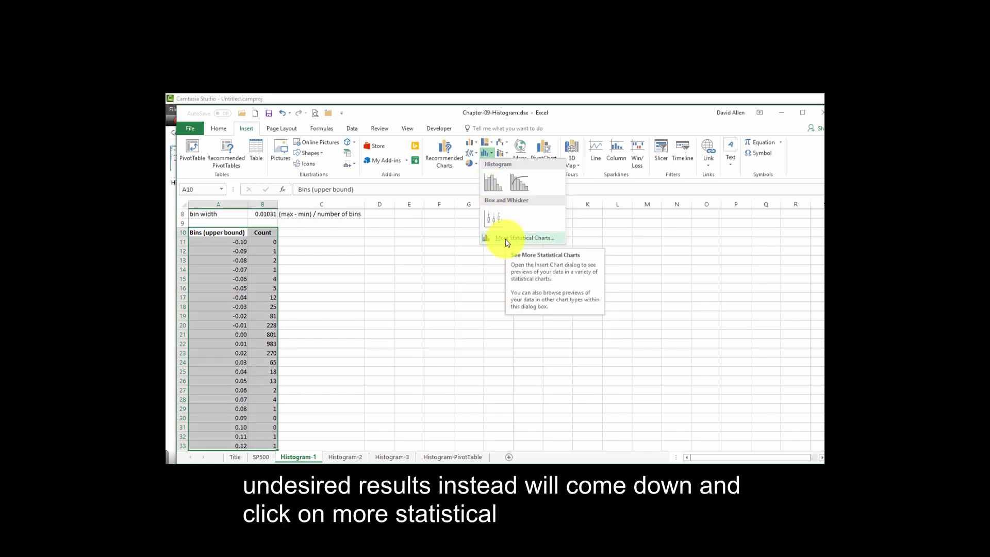
pyautogui.click(507, 239)
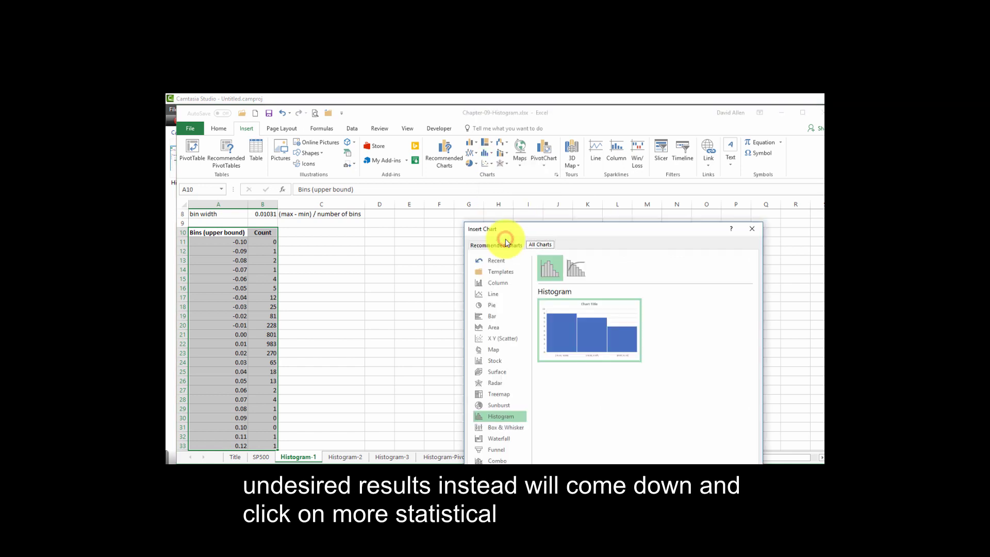
pyautogui.click(499, 284)
pyautogui.moveTo(722, 345)
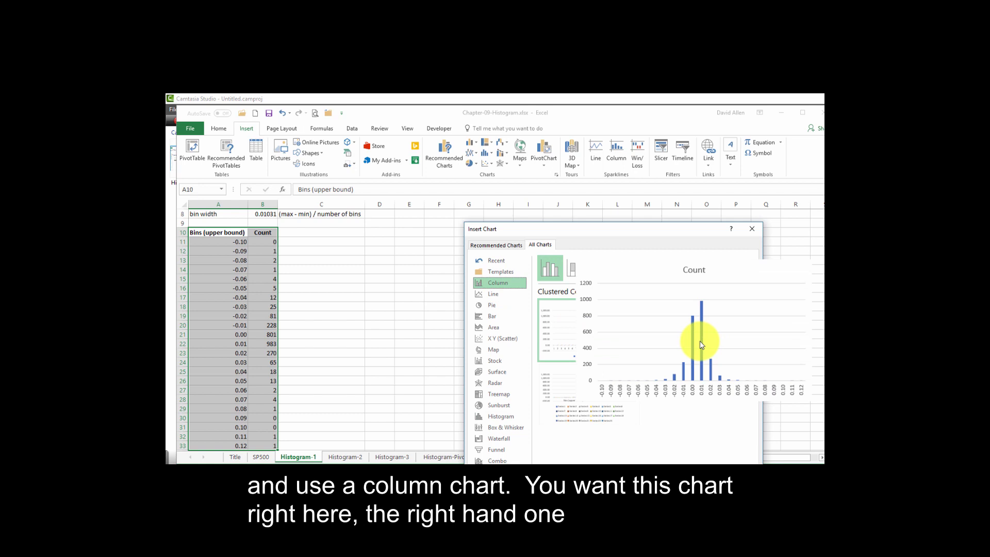
pyautogui.click(700, 342)
pyautogui.doubleClick(700, 343)
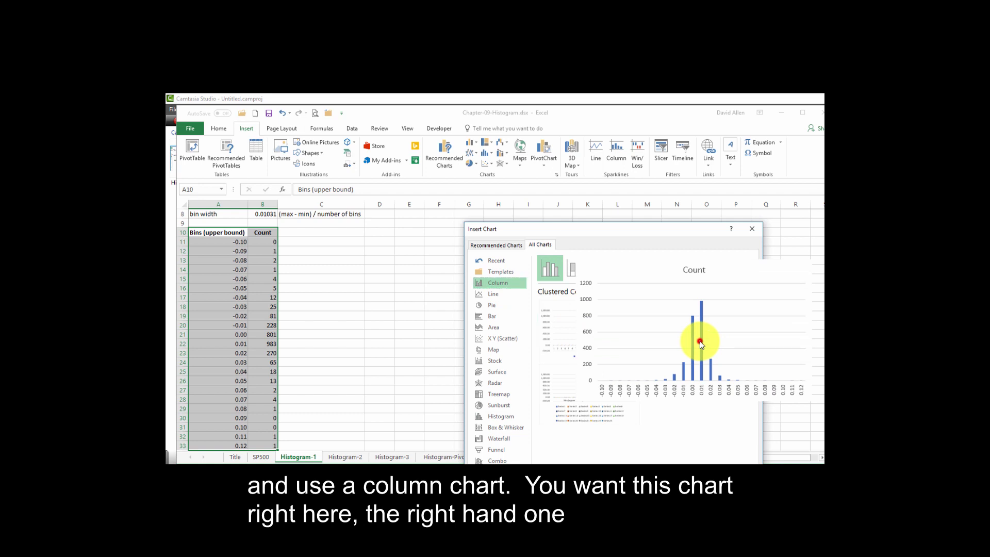
pyautogui.moveTo(456, 275); pyautogui.dragTo(346, 238)
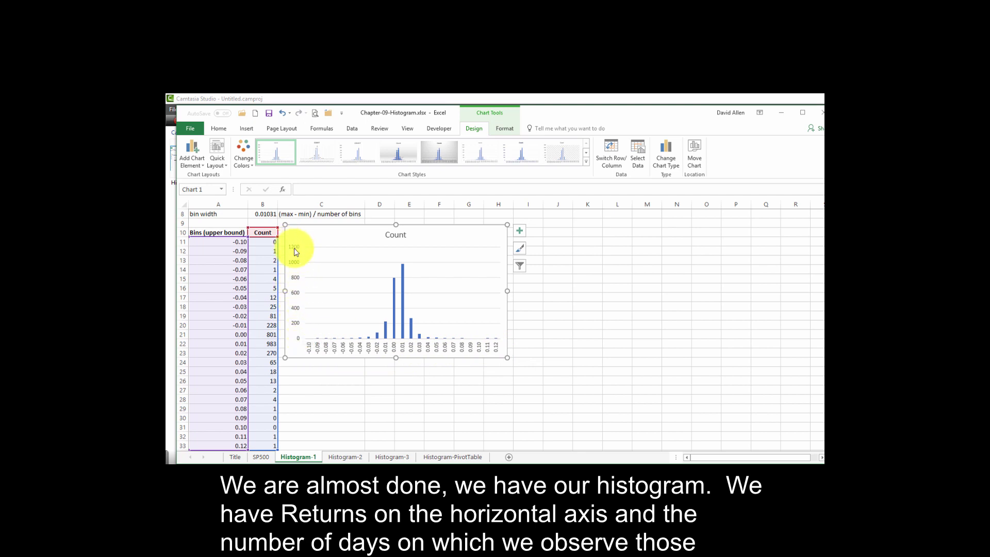
# Step: Change the chart title to "S&P 500 Distribution of Returns"
pyautogui.click(398, 235)
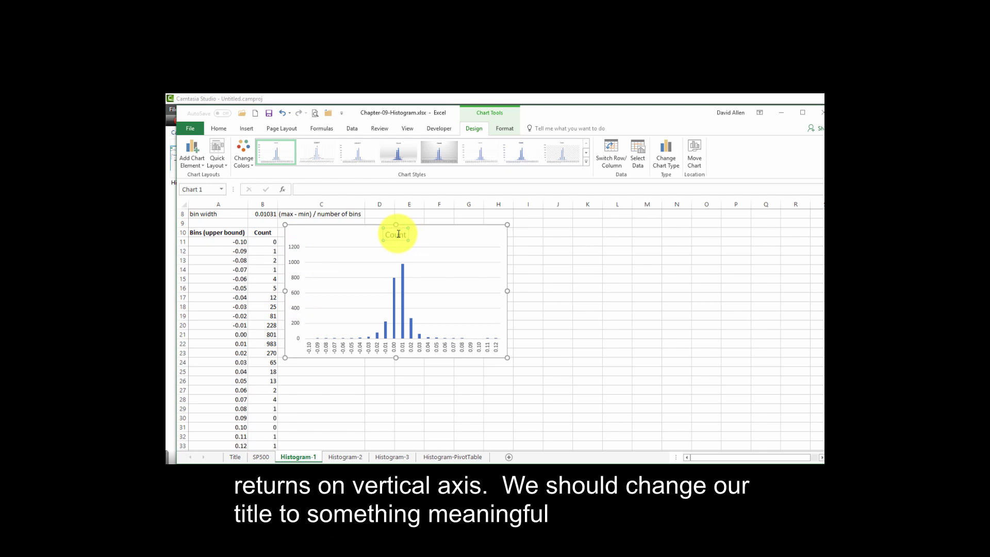
pyautogui.doubleClick(398, 235)
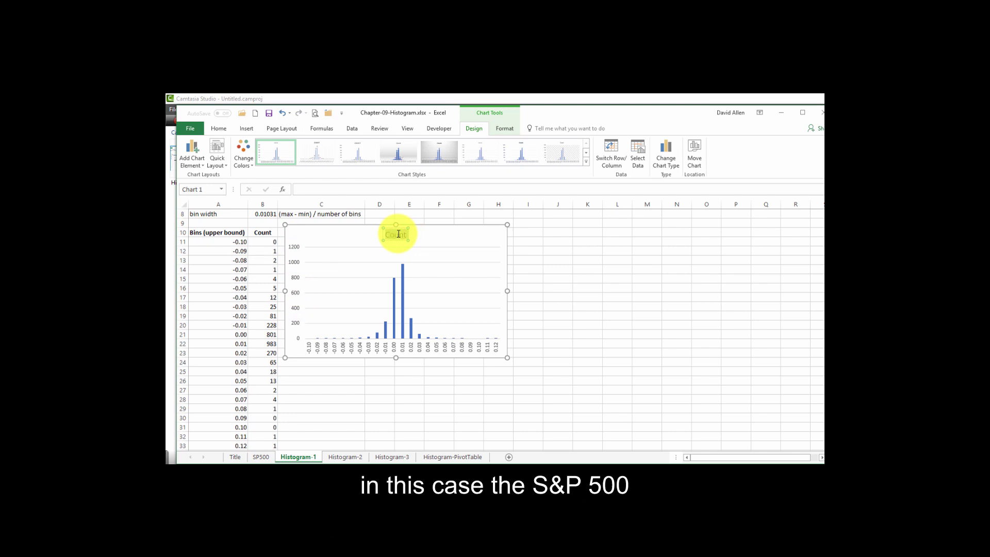
pyautogui.write('S&P 500 Distribu')
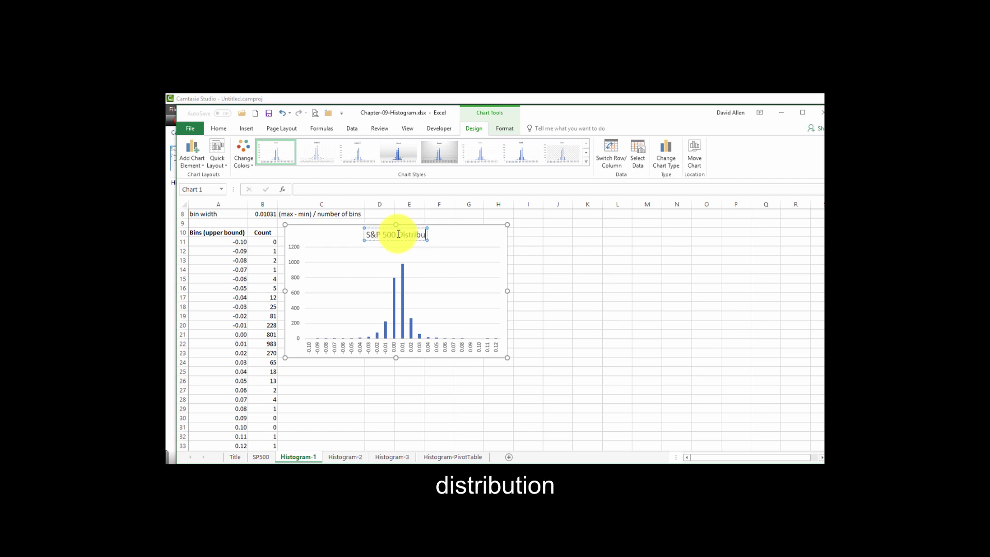
pyautogui.write('tion of Return')
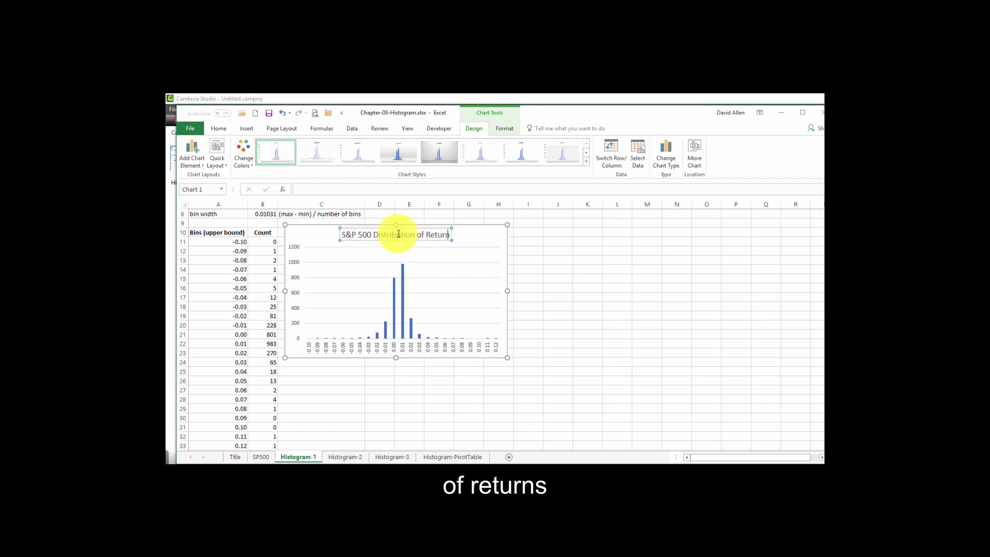
pyautogui.write('s')
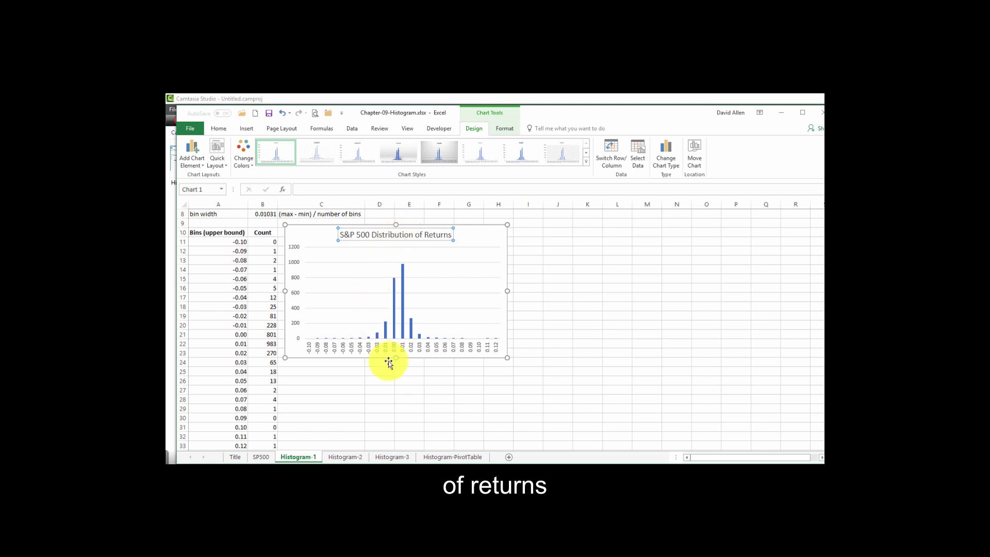
pyautogui.click(477, 243)
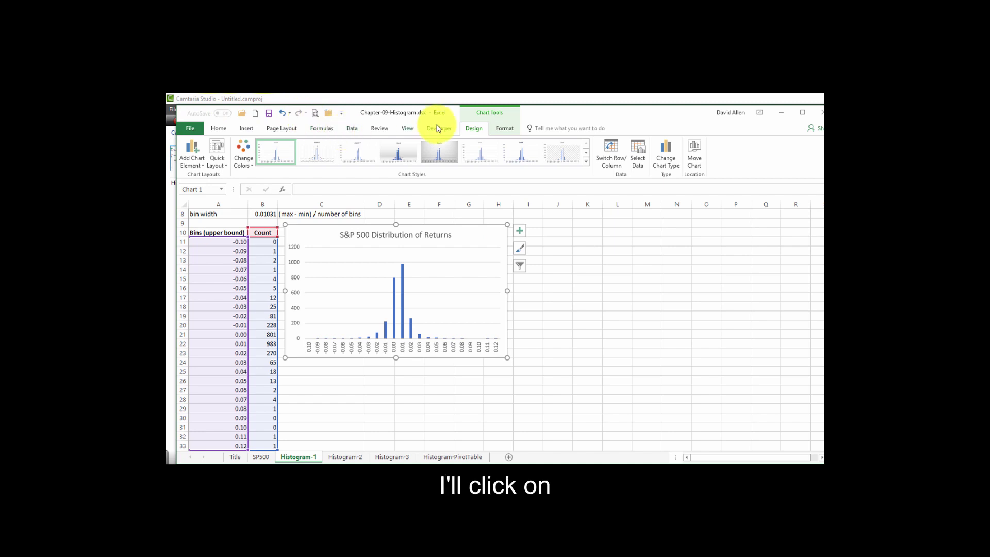
# Step: Add a primary horizontal axis title reading "Return" to the S&P 500 chart
pyautogui.click(191, 157)
pyautogui.moveTo(206, 187)
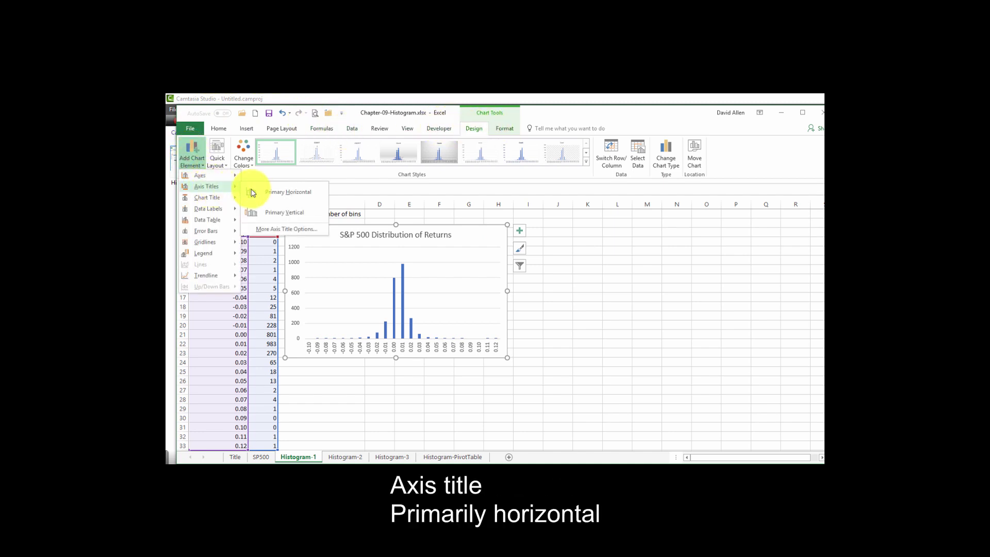
pyautogui.click(302, 192)
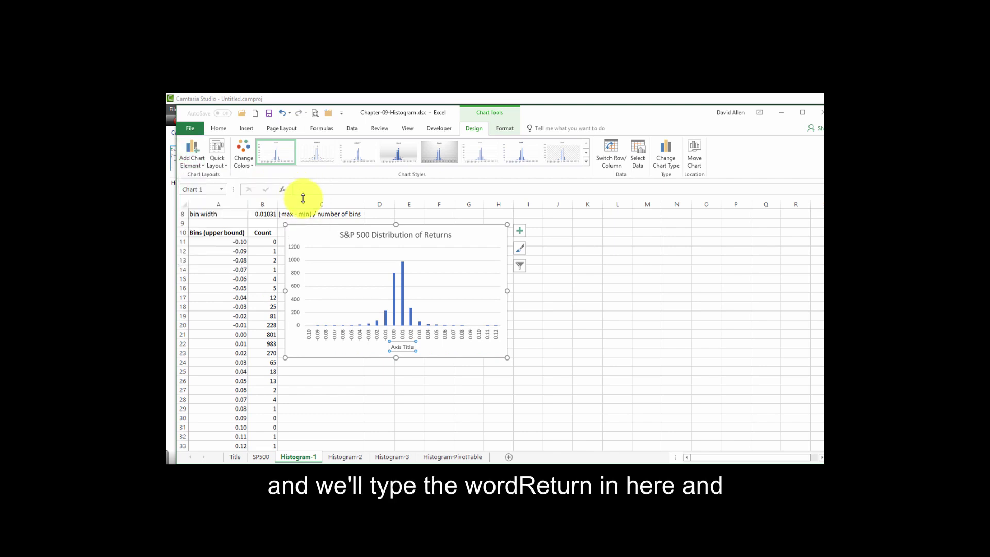
pyautogui.write('Return')
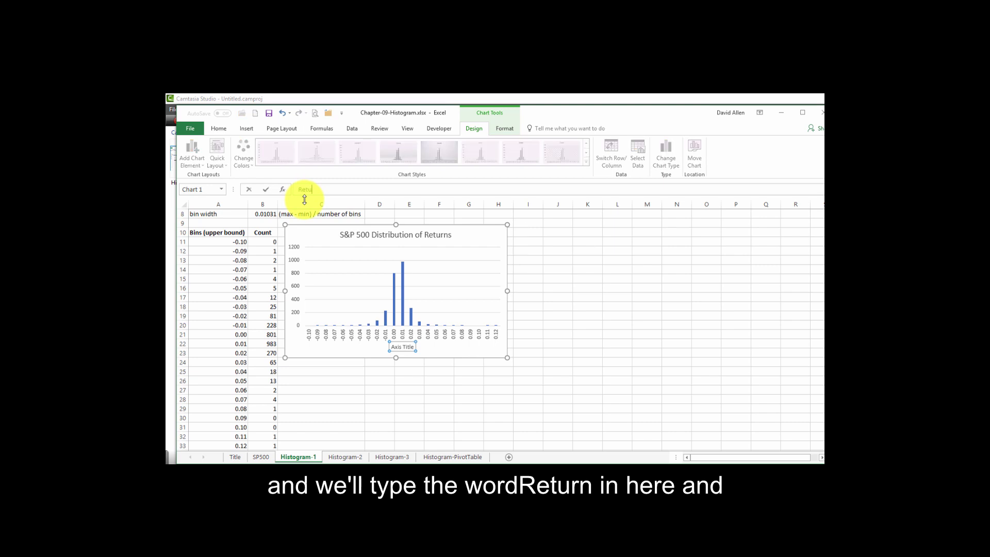
pyautogui.press('Return')
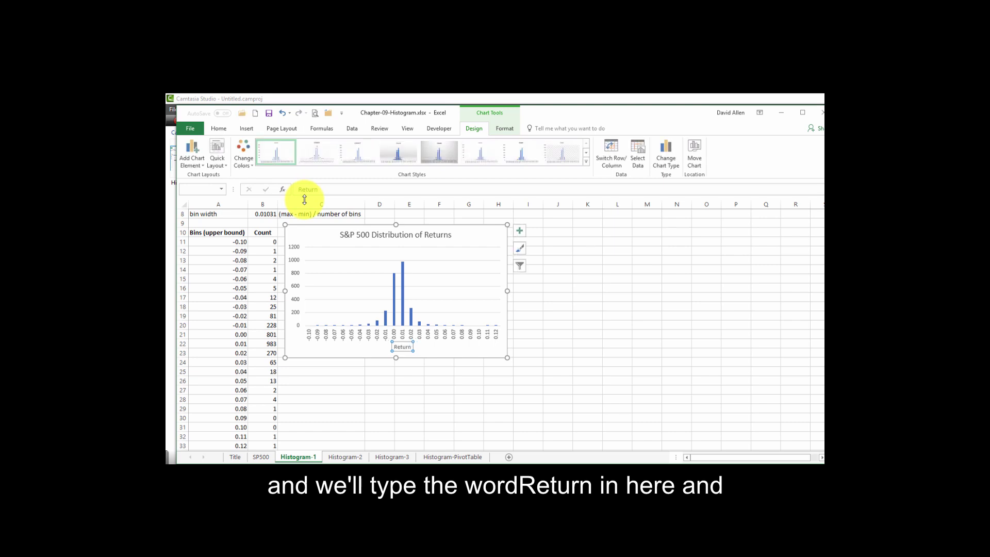
# Step: Add a primary vertical axis title reading "Count" to the S&P 500 chart
pyautogui.click(193, 153)
pyautogui.moveTo(206, 191)
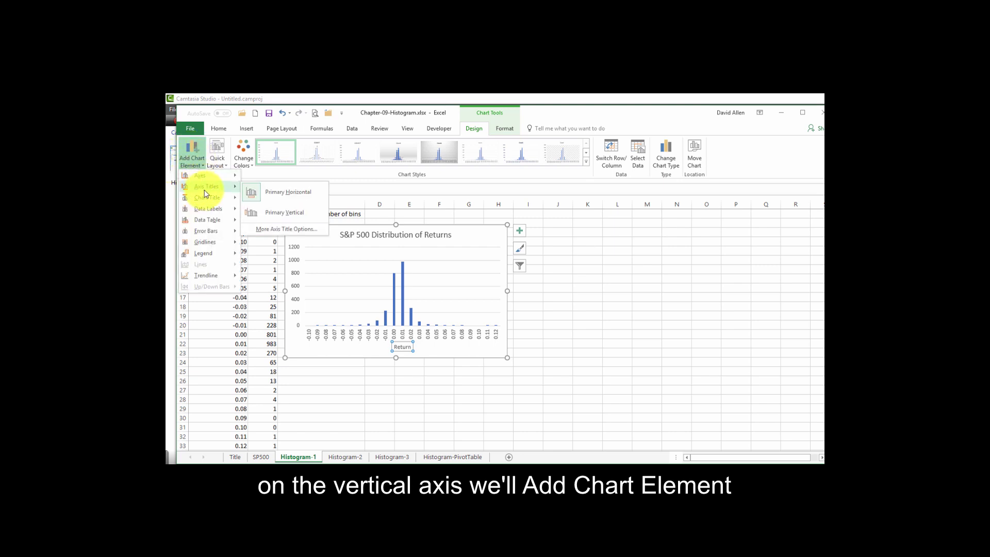
pyautogui.click(289, 212)
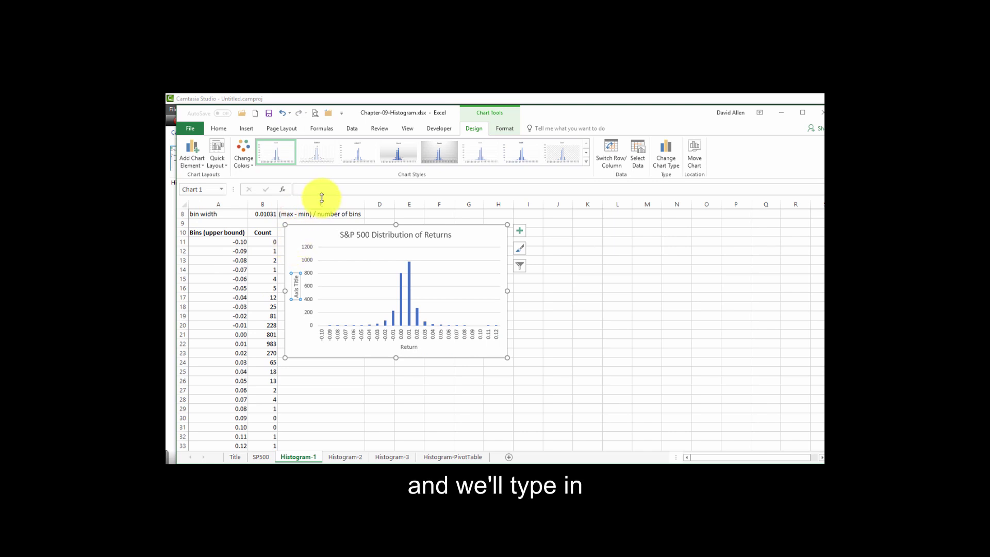
pyautogui.click(321, 197)
pyautogui.write('Count')
pyautogui.press('Return')
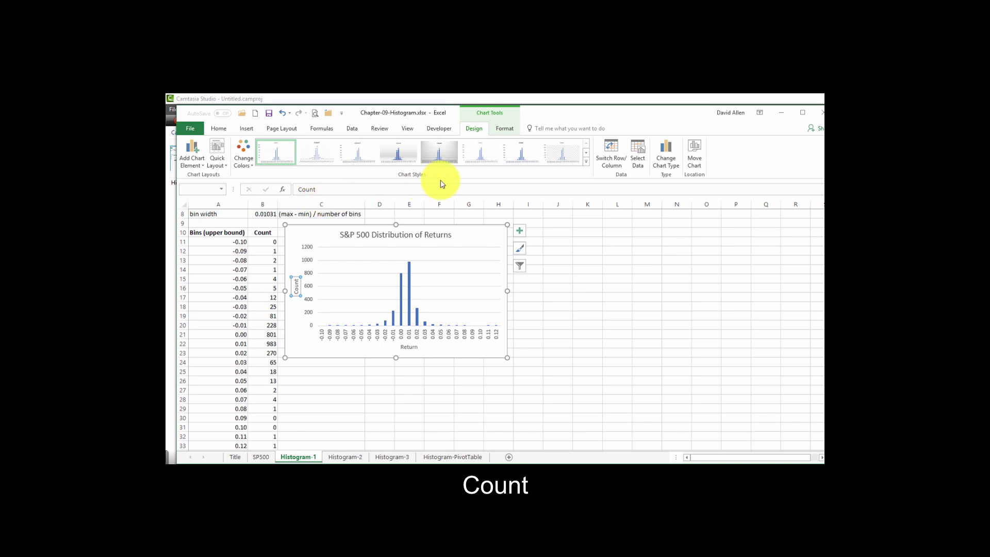
# Step: Enlarge the S&P 500 chart so it extends to about column J and row 32
pyautogui.click(469, 368)
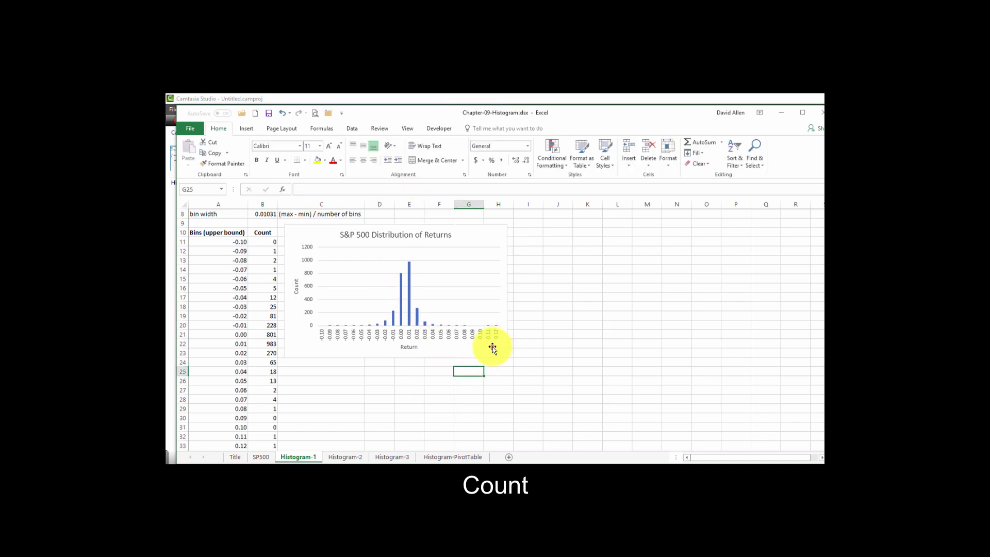
pyautogui.click(491, 347)
pyautogui.moveTo(507, 357); pyautogui.dragTo(573, 441)
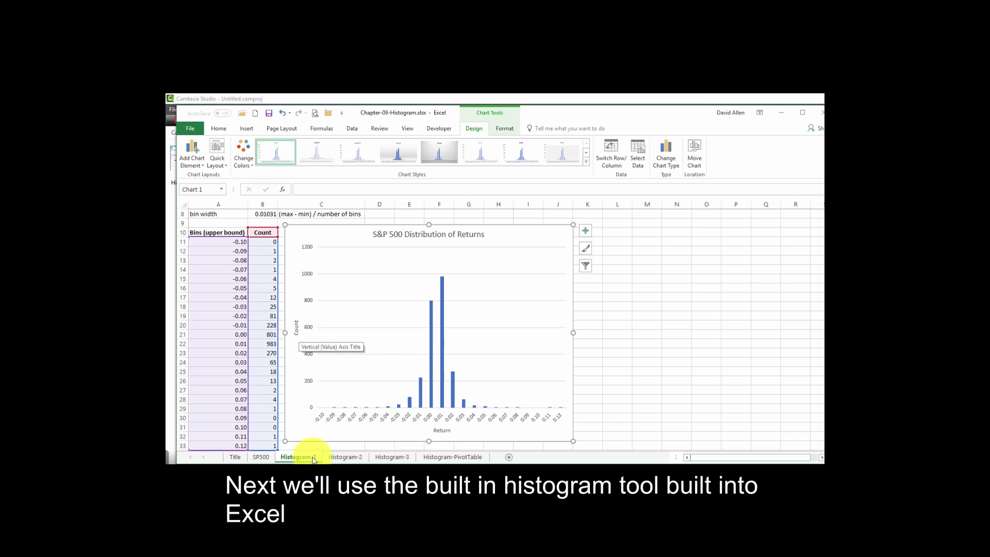
# Step: On the Histogram-2 sheet, select cell A3 and open the Histogram tool of Data Analysis
pyautogui.click(340, 457)
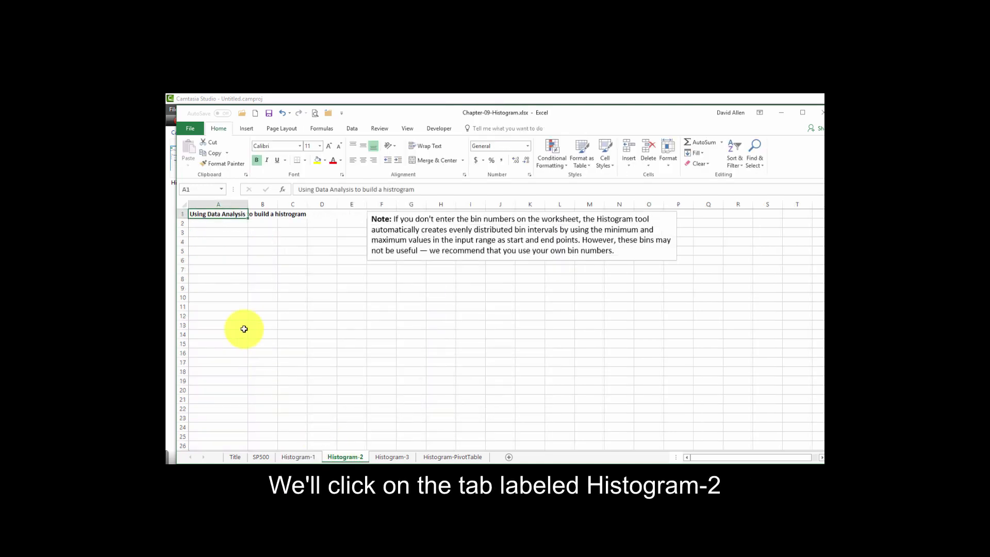
pyautogui.click(201, 232)
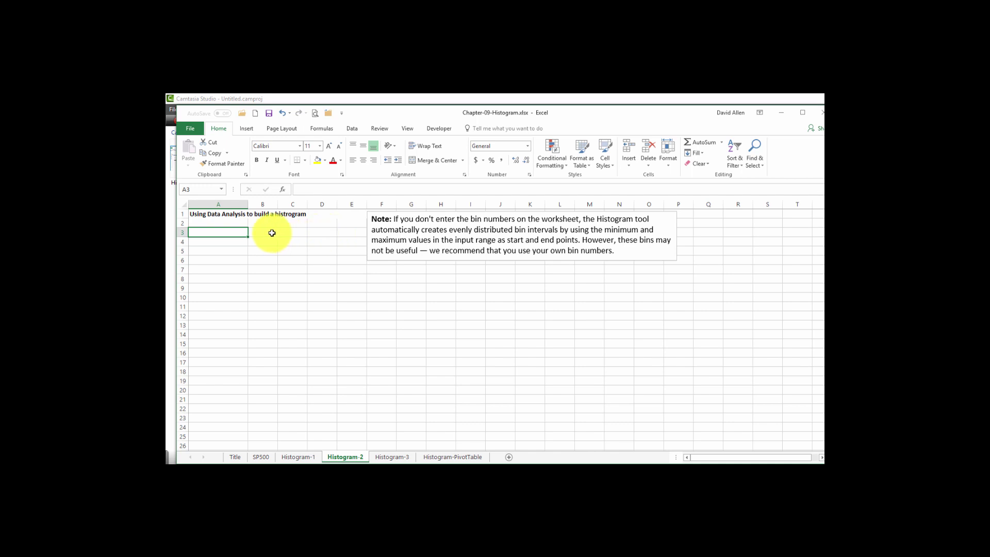
pyautogui.click(204, 233)
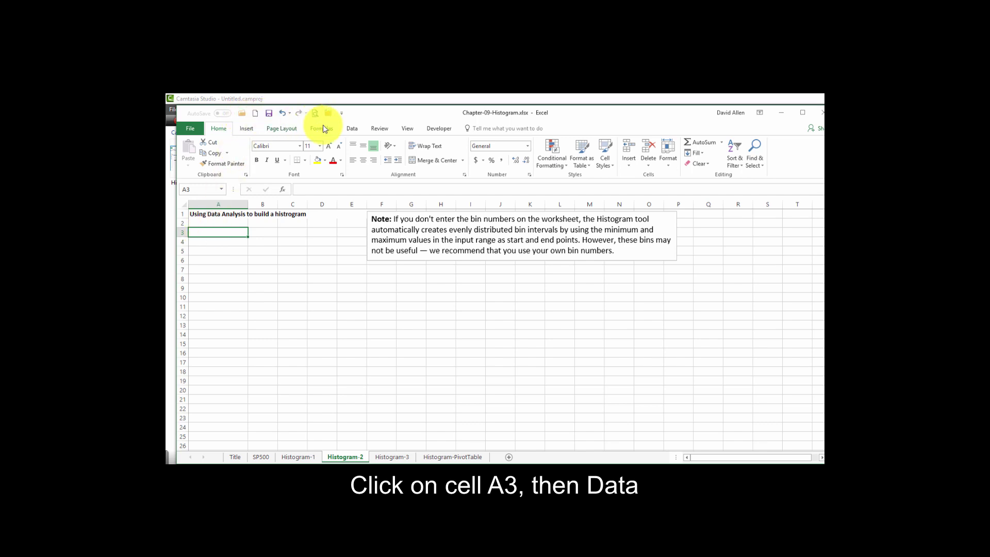
pyautogui.click(352, 129)
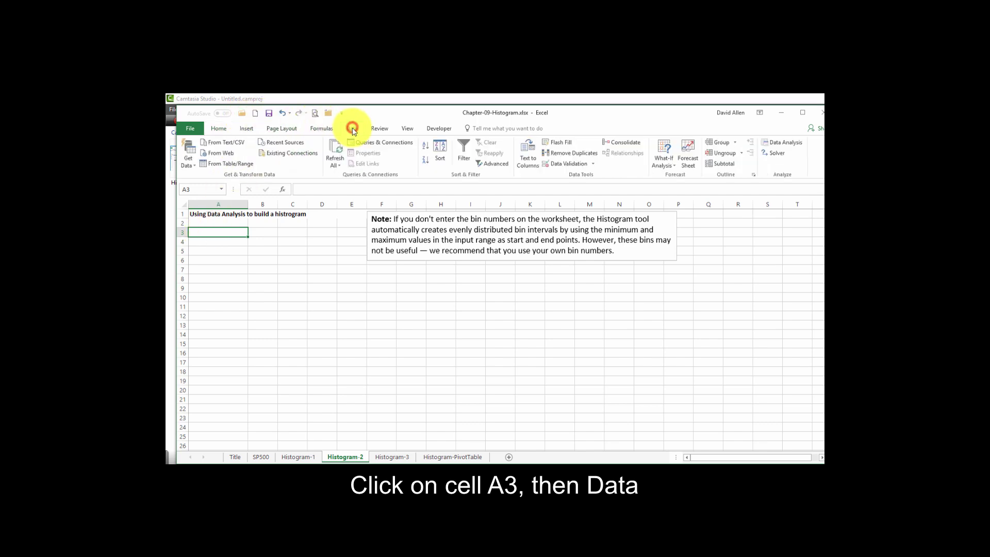
pyautogui.click(778, 144)
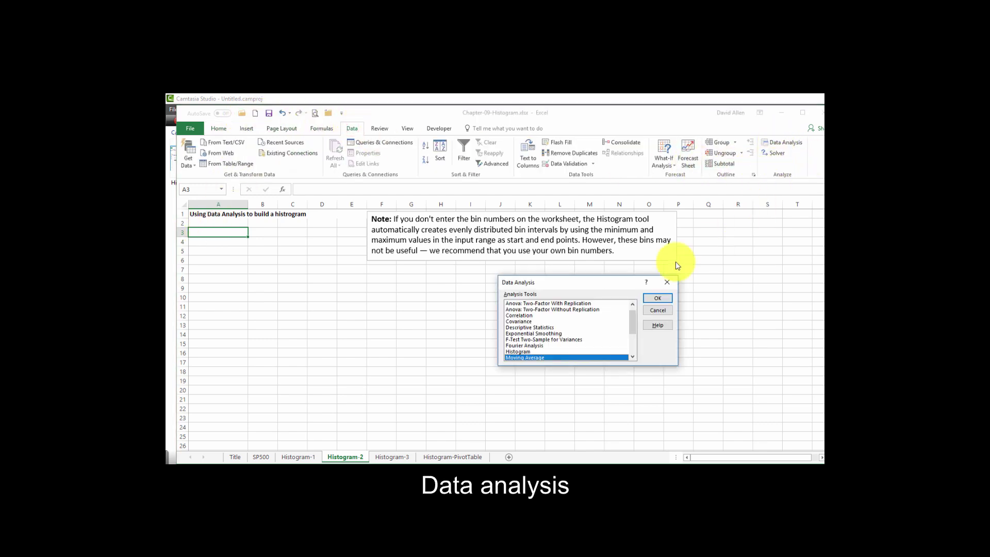
pyautogui.click(517, 351)
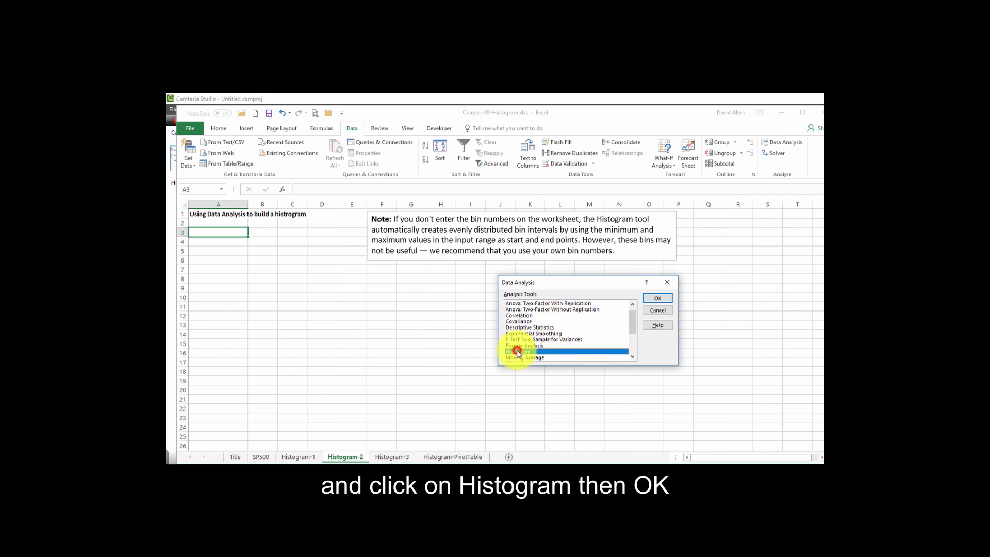
pyautogui.click(657, 298)
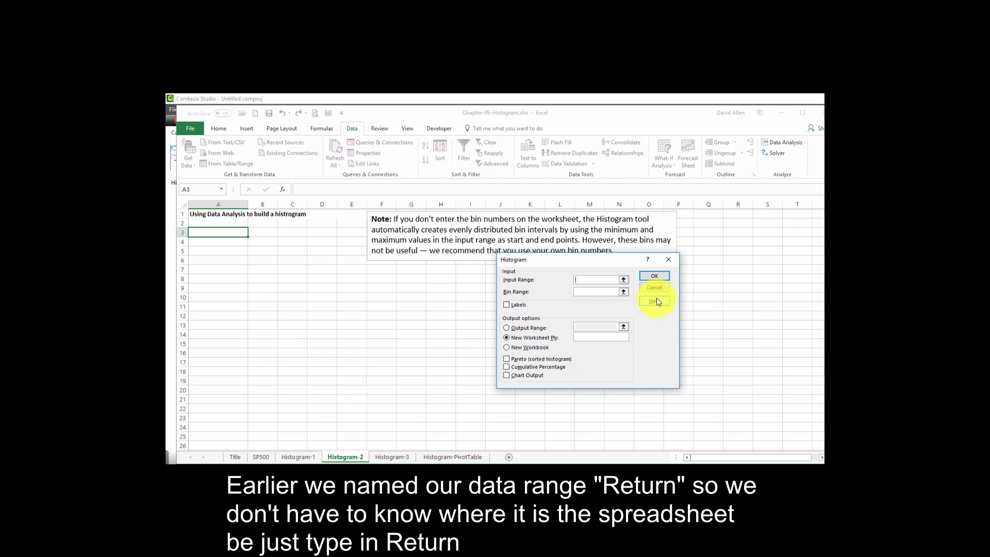
# Step: Generate the histogram from input range "return" with no bin range, output range A3 and chart output enabled
pyautogui.write('return')
pyautogui.click(582, 292)
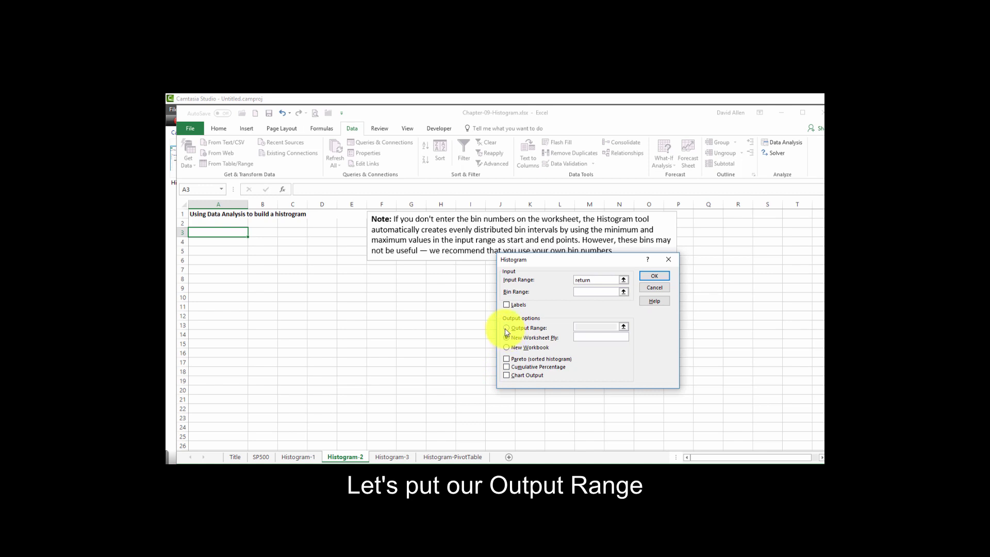
pyautogui.click(506, 328)
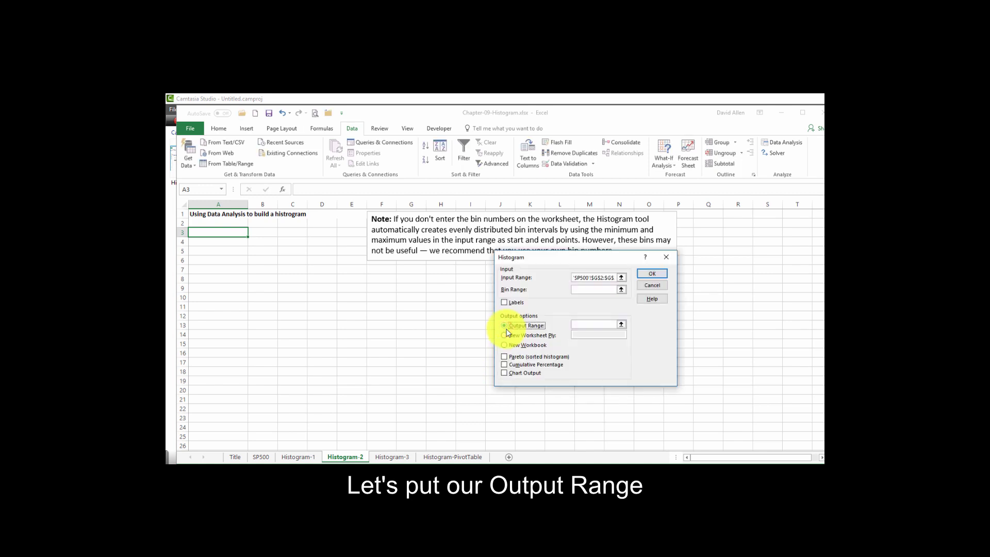
pyautogui.click(593, 324)
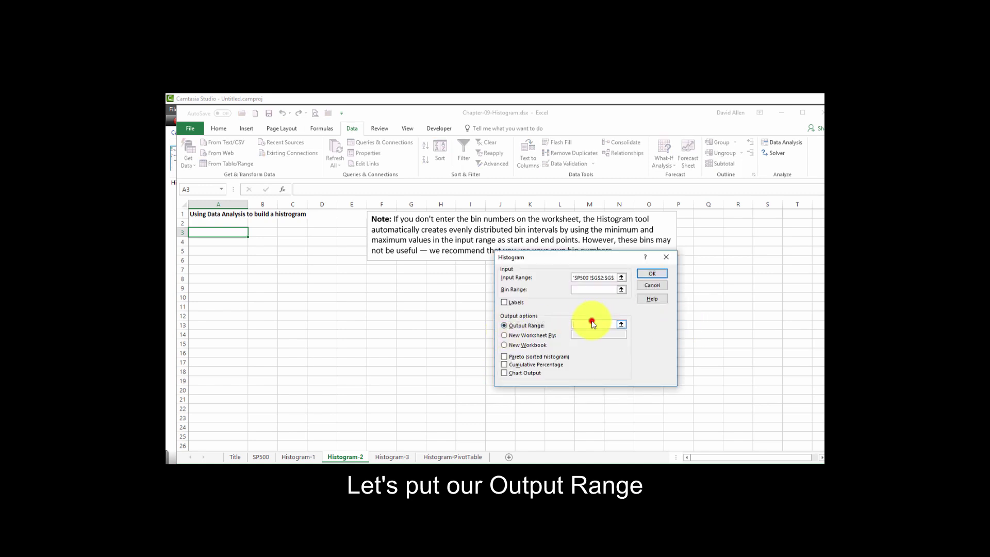
pyautogui.click(197, 236)
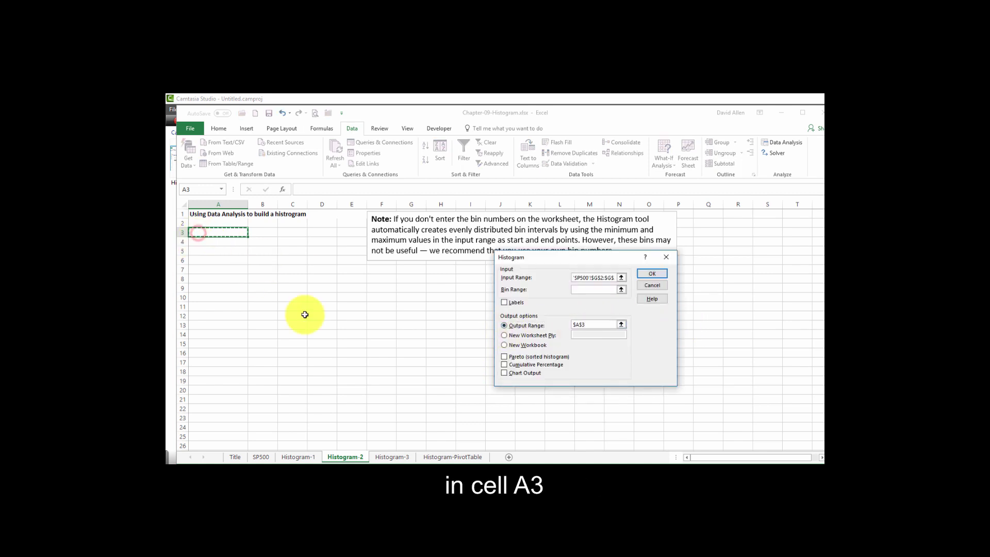
pyautogui.click(505, 375)
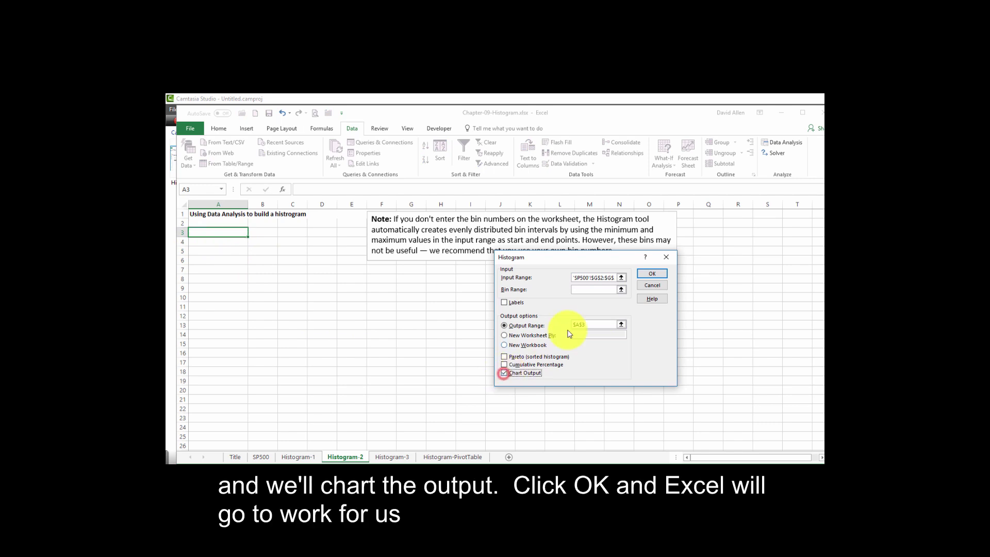
pyautogui.click(652, 275)
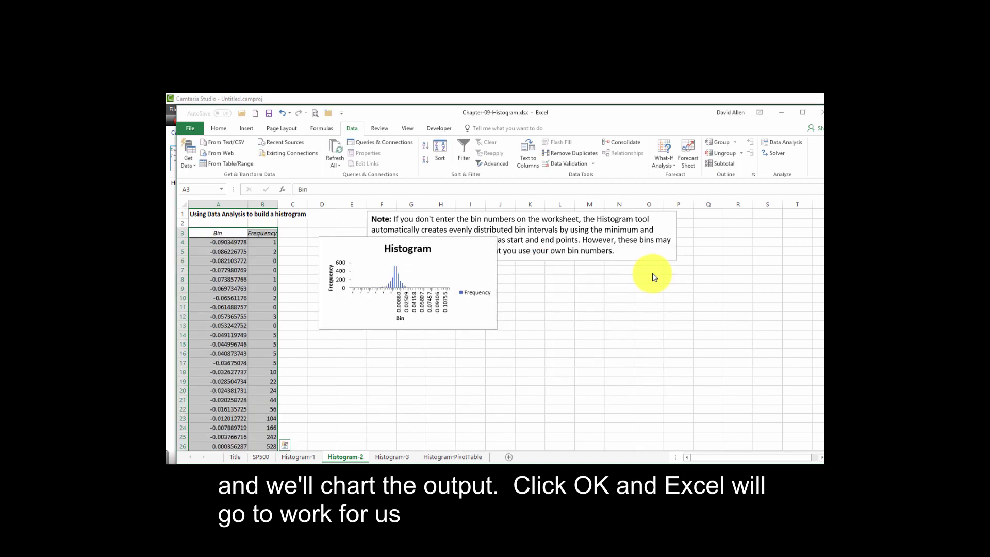
# Step: Examine the automatically generated bin limits in column A, starting from cell A4
pyautogui.click(221, 243)
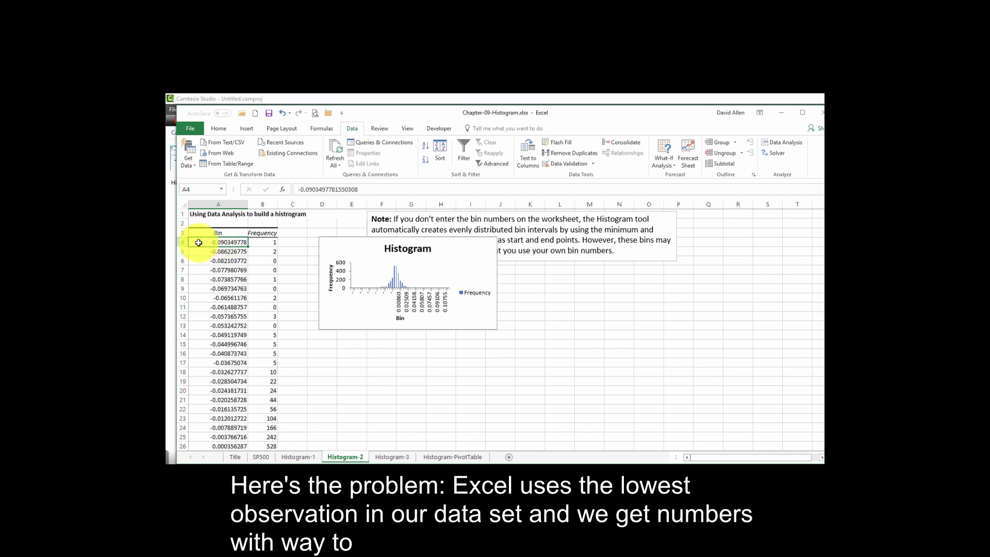
pyautogui.press('Down')
pyautogui.press('Down')
pyautogui.press('Down')
pyautogui.press('Down')
pyautogui.press('Down')
pyautogui.press('Down')
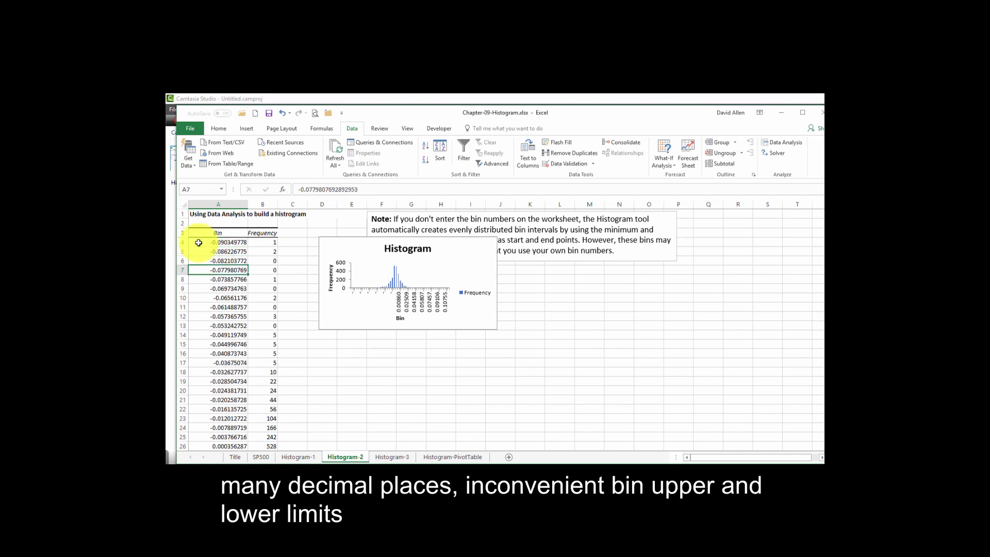
pyautogui.press('Down')
pyautogui.press('Up')
pyautogui.press('Up')
pyautogui.press('Up')
pyautogui.press('Up')
pyautogui.press('Up')
pyautogui.press('Up')
pyautogui.press('Up')
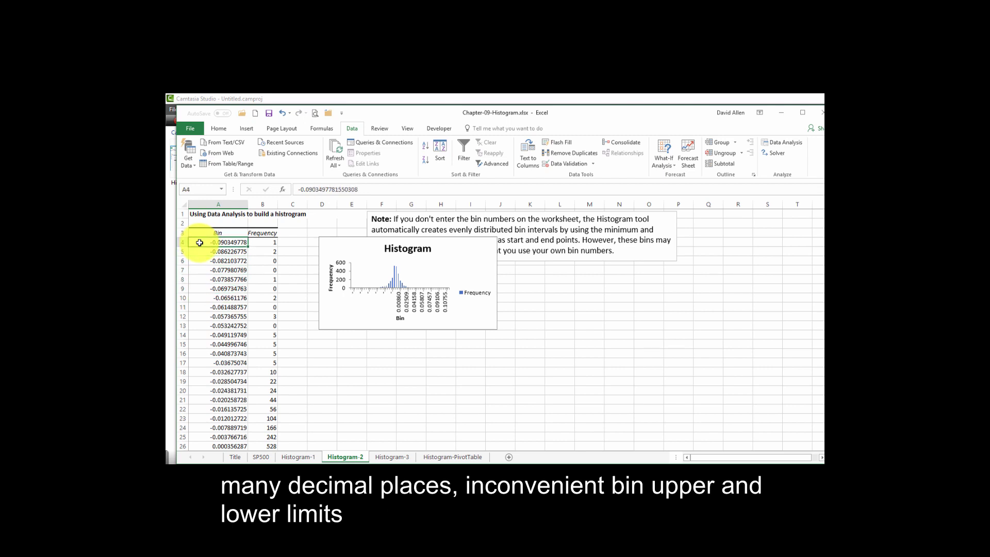
# Step: Enlarge the Histogram chart to about column M and row 25, and compare it with the chart on the Histogram-1 sheet
pyautogui.click(471, 313)
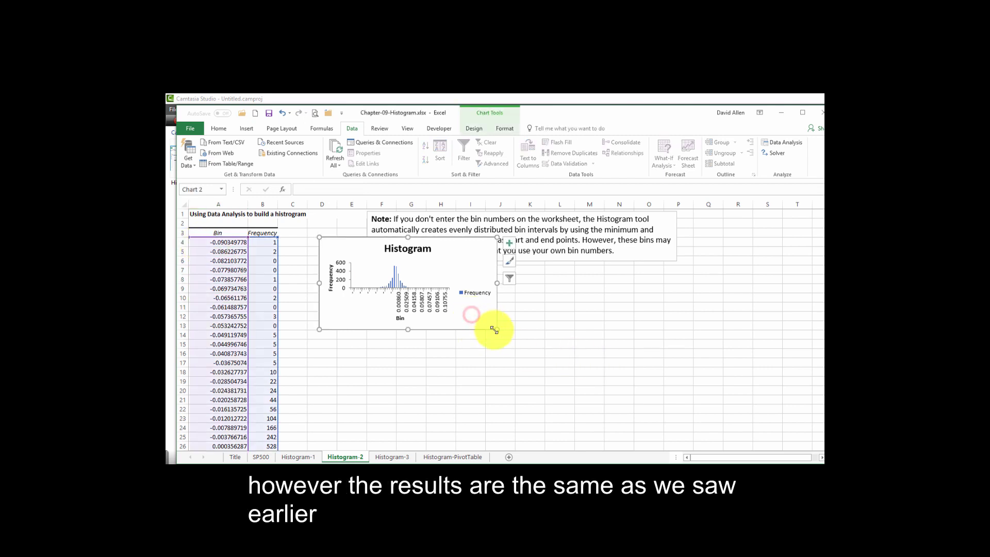
pyautogui.moveTo(497, 329); pyautogui.dragTo(592, 437)
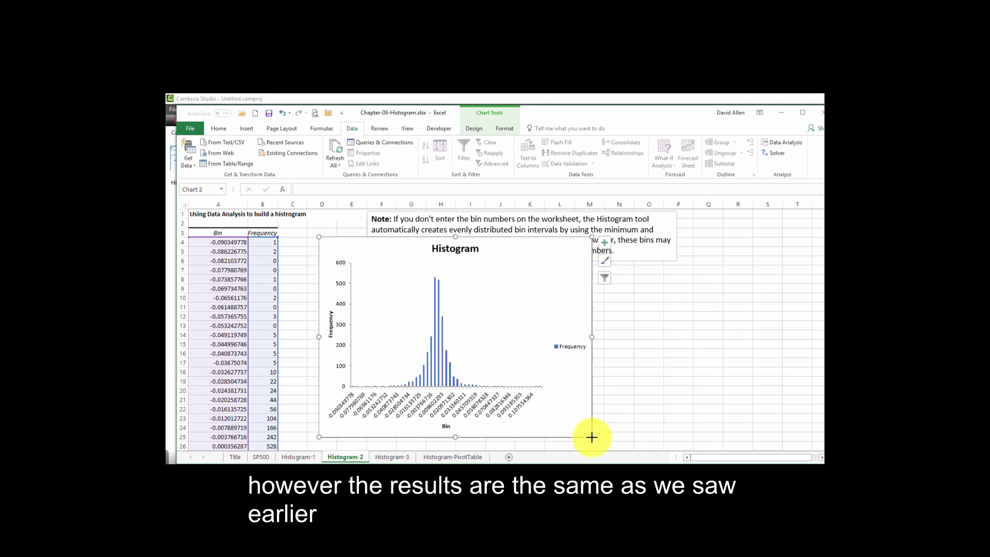
pyautogui.click(298, 457)
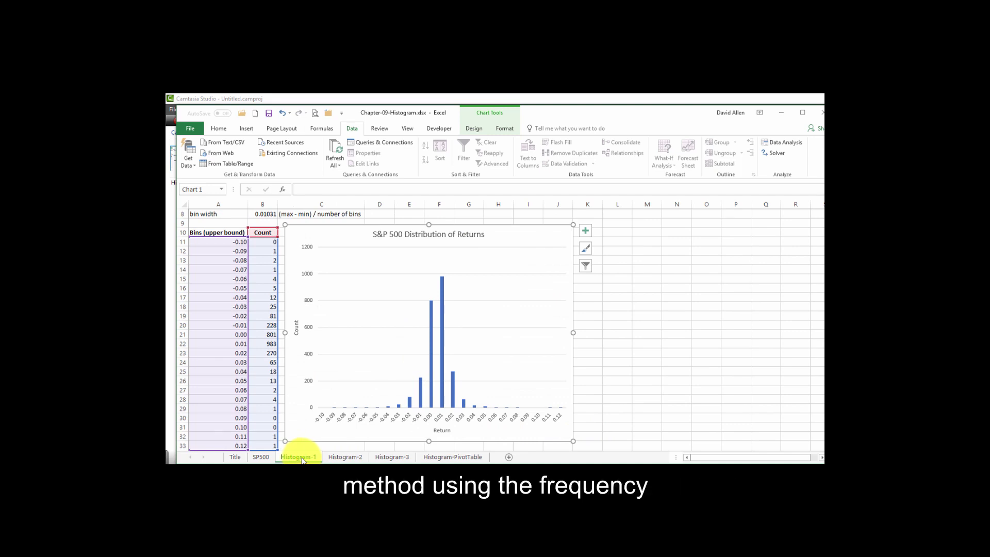
pyautogui.click(342, 457)
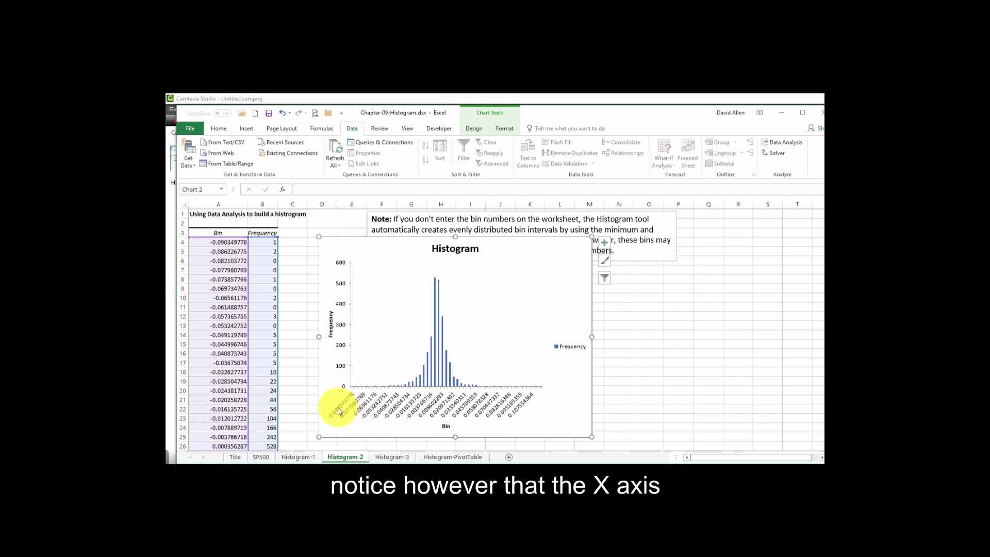
# Step: Try to shorten the Histogram chart's horizontal axis labels by setting their number format to Number with 2 decimal places
pyautogui.click(470, 406)
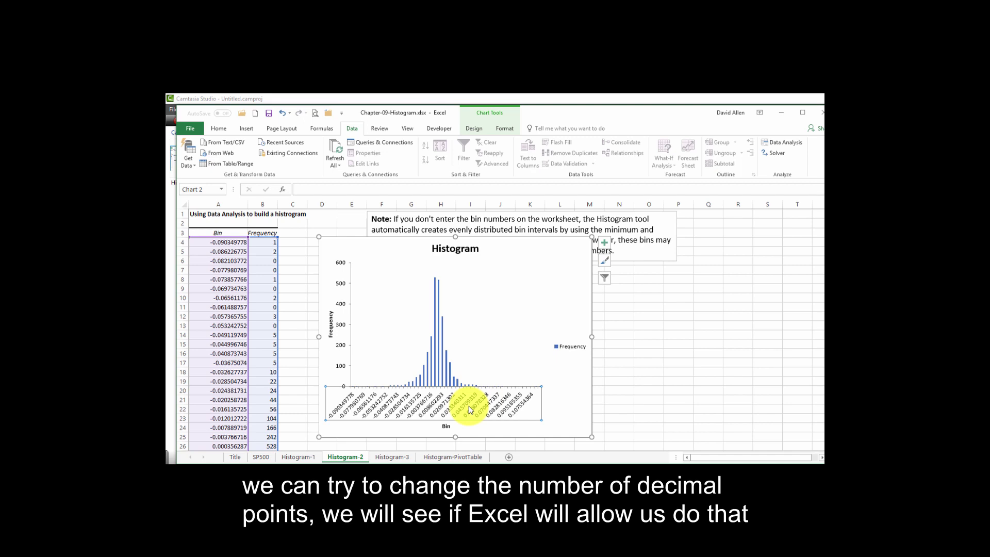
pyautogui.rightClick(470, 409)
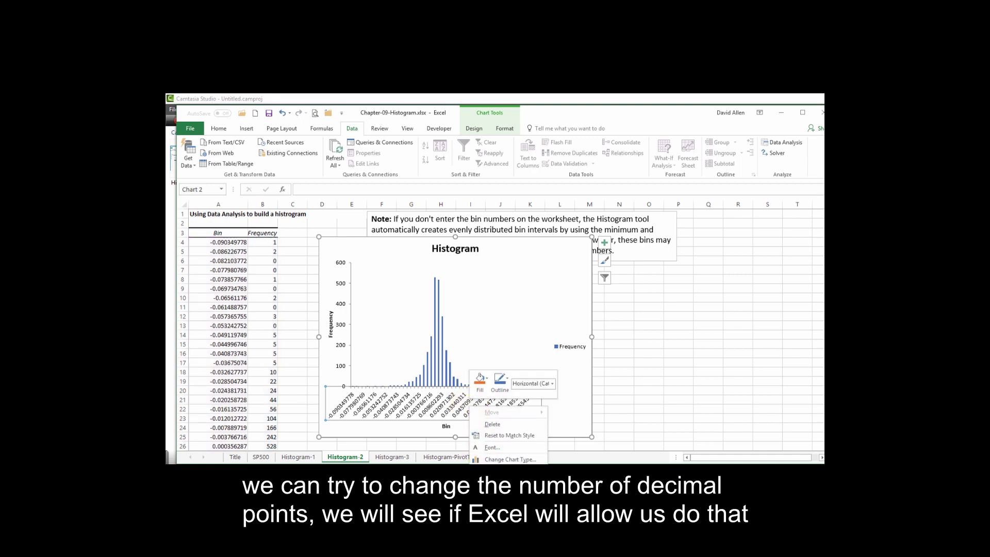
pyautogui.click(500, 520)
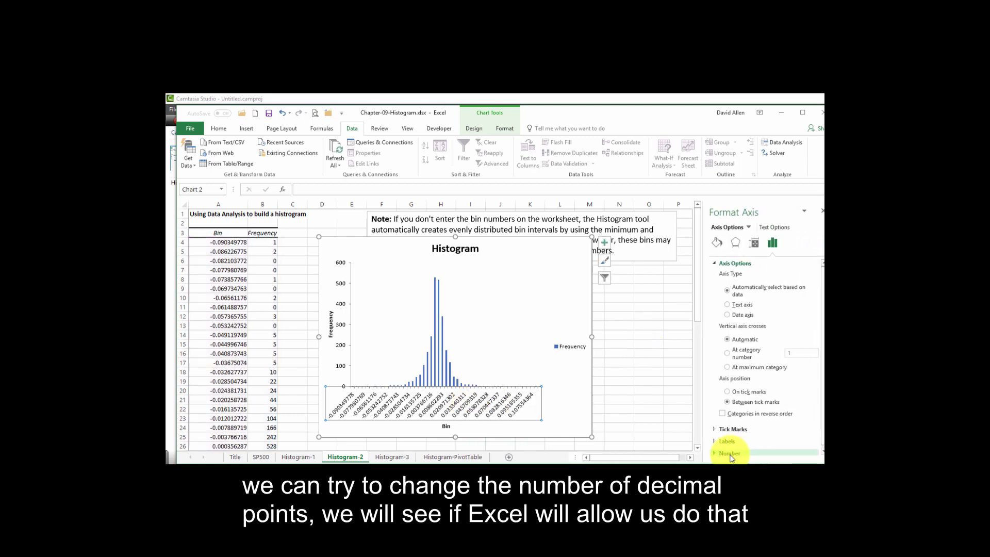
pyautogui.click(729, 454)
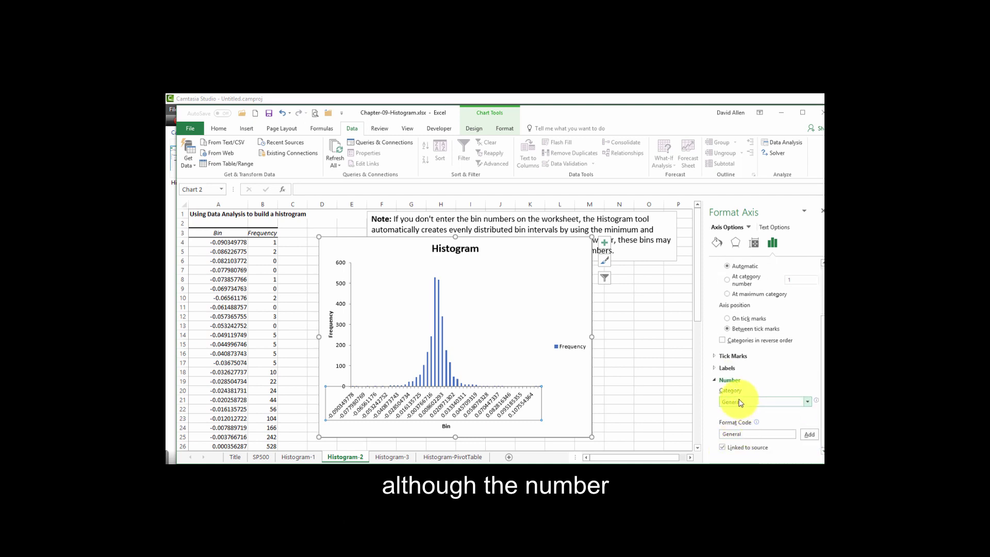
pyautogui.click(740, 401)
pyautogui.click(738, 420)
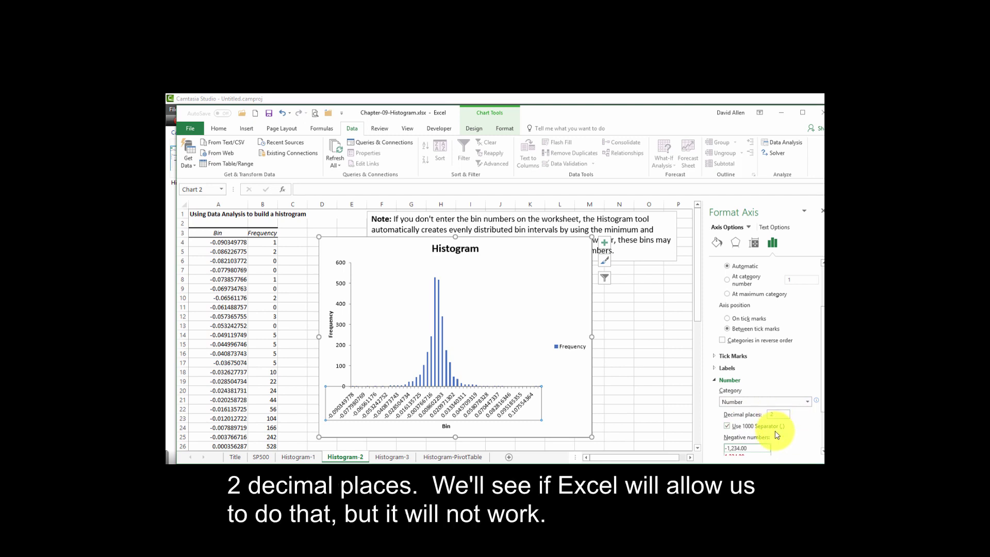
pyautogui.scroll(-2, 776, 423)
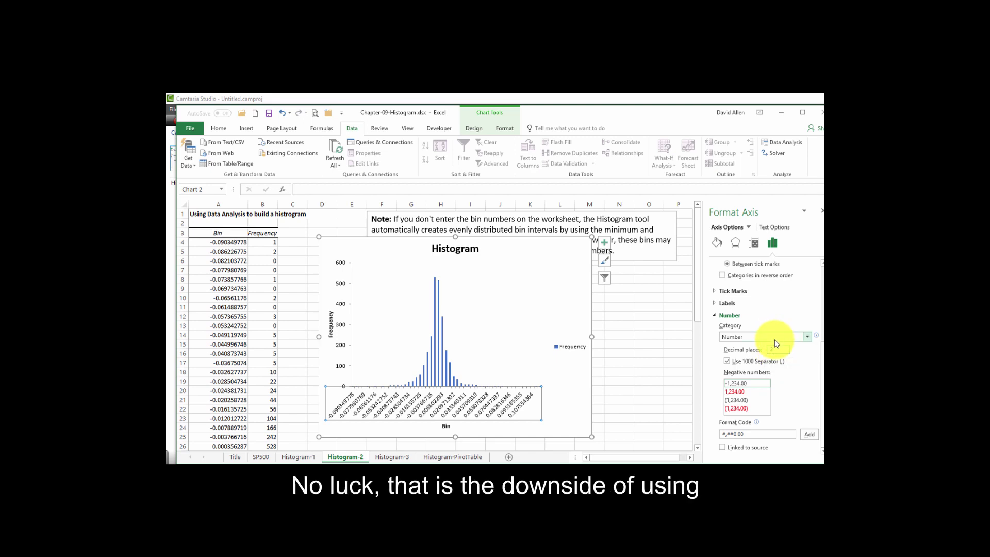
# Step: Close the axis formatting settings and switch to the Histogram-3 sheet
pyautogui.click(821, 210)
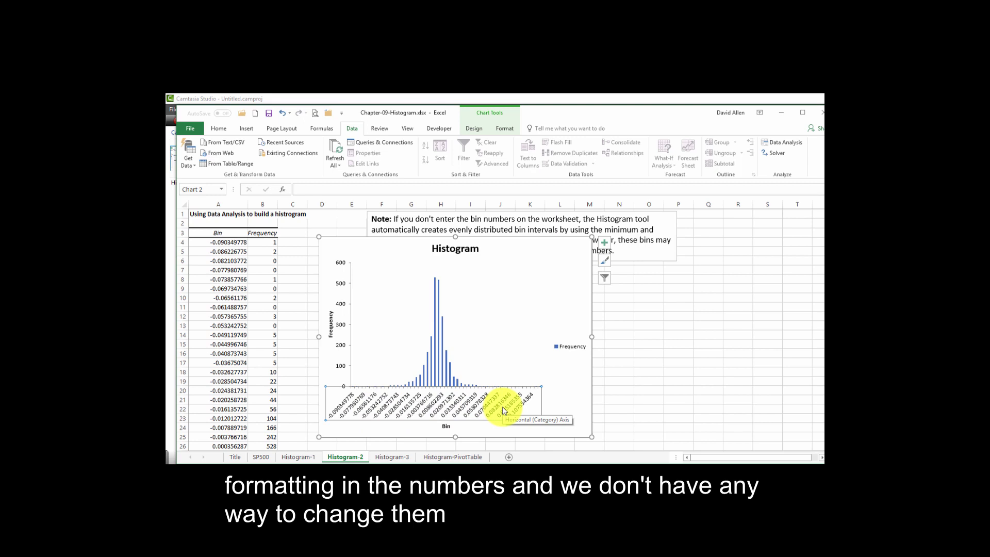
pyautogui.click(204, 233)
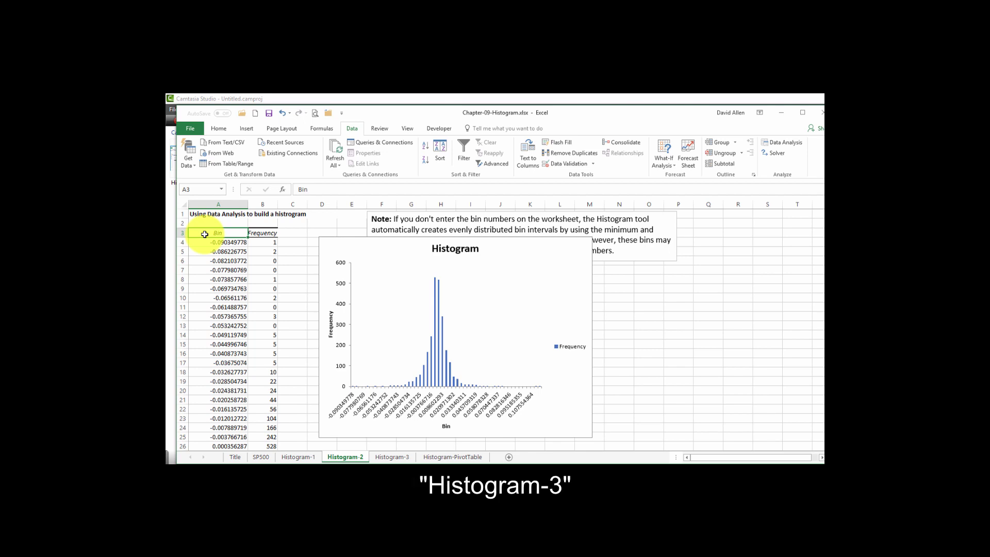
pyautogui.click(389, 457)
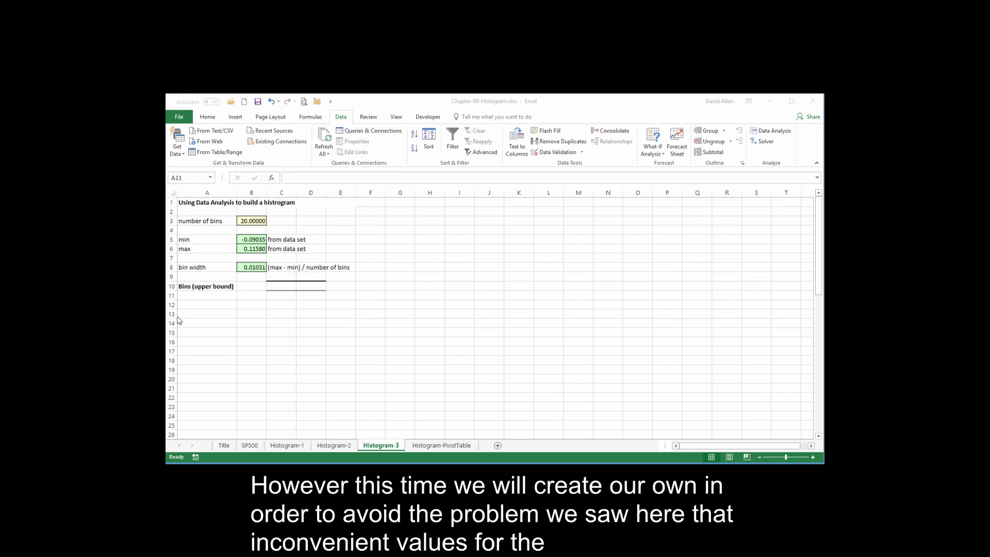
# Step: Review the automatically generated bin values starting at cell A4 on the Histogram-2 sheet
pyautogui.click(199, 297)
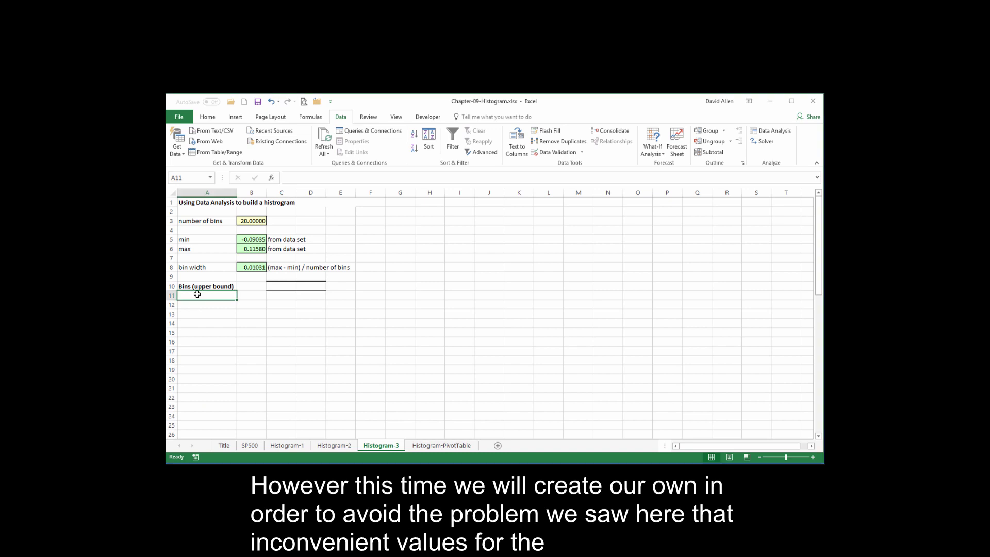
pyautogui.click(332, 445)
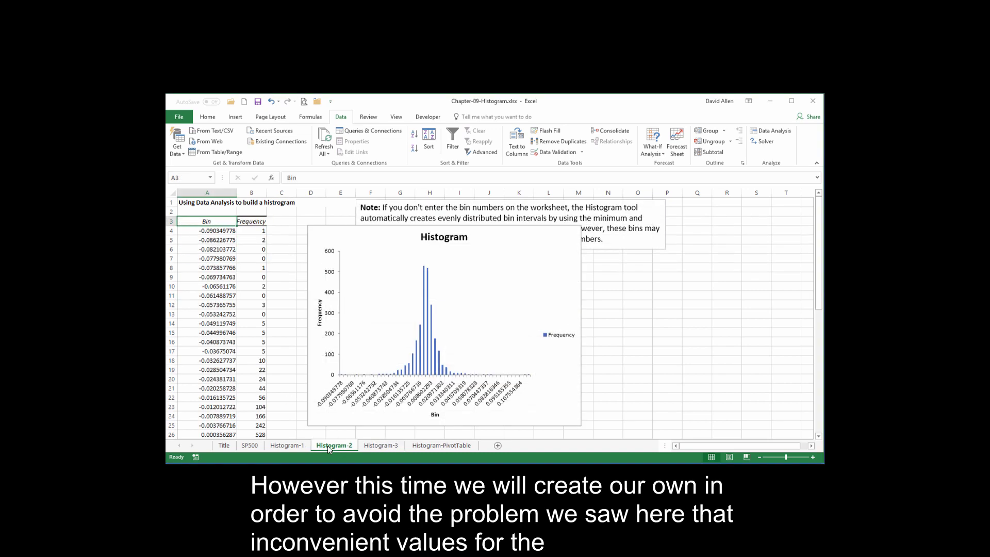
pyautogui.click(207, 231)
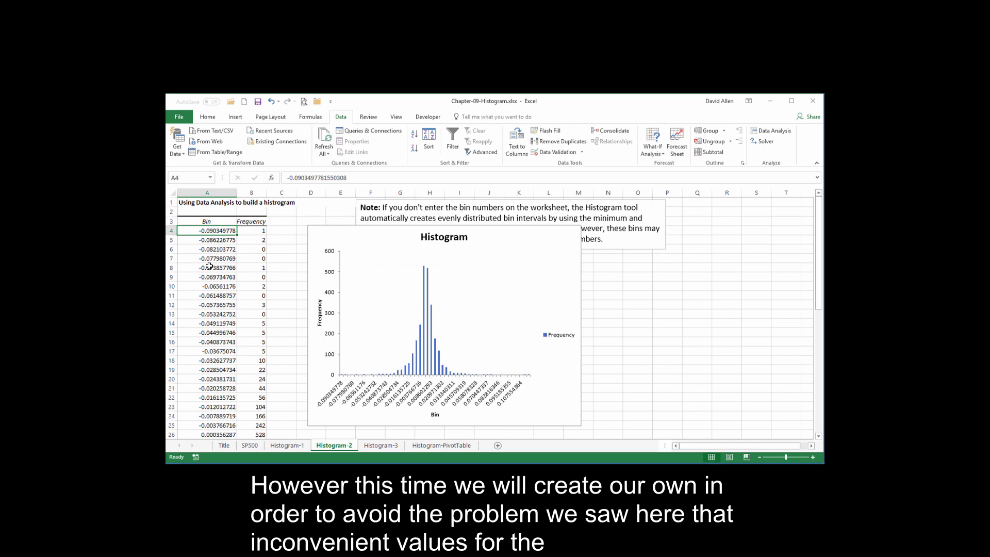
# Step: Enter -0.1 as the first bin upper bound in cell A11 of the Histogram-3 sheet
pyautogui.click(382, 445)
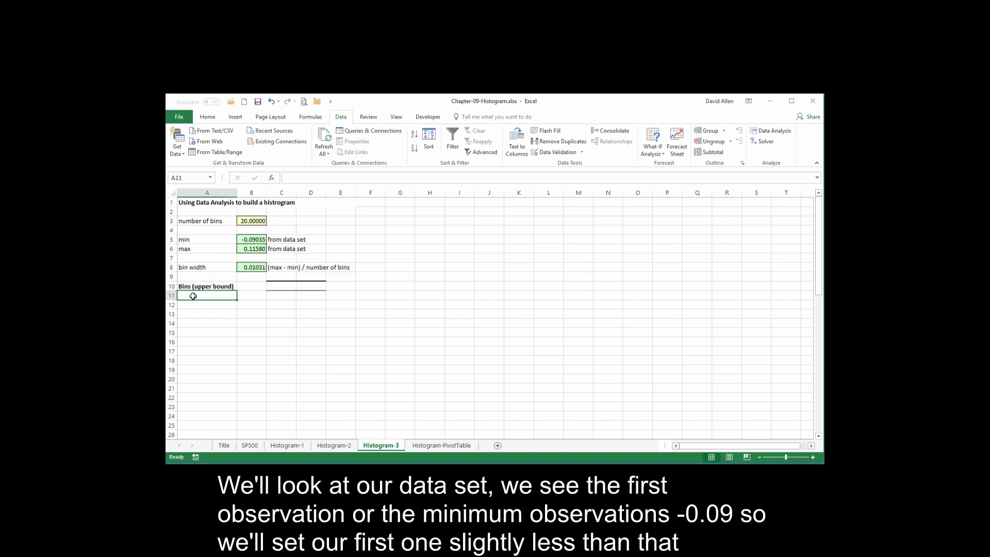
pyautogui.write('-0')
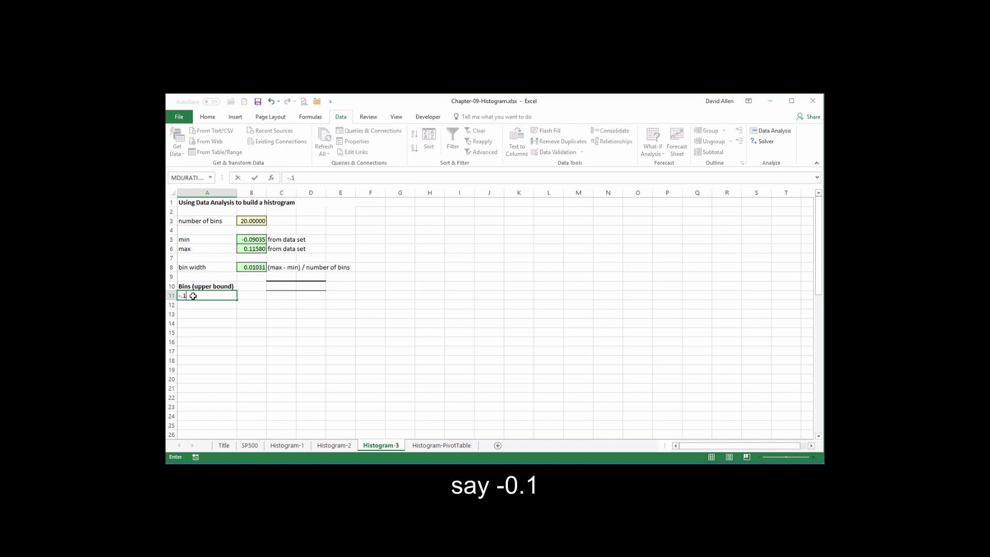
pyautogui.write('.1')
pyautogui.press('Return')
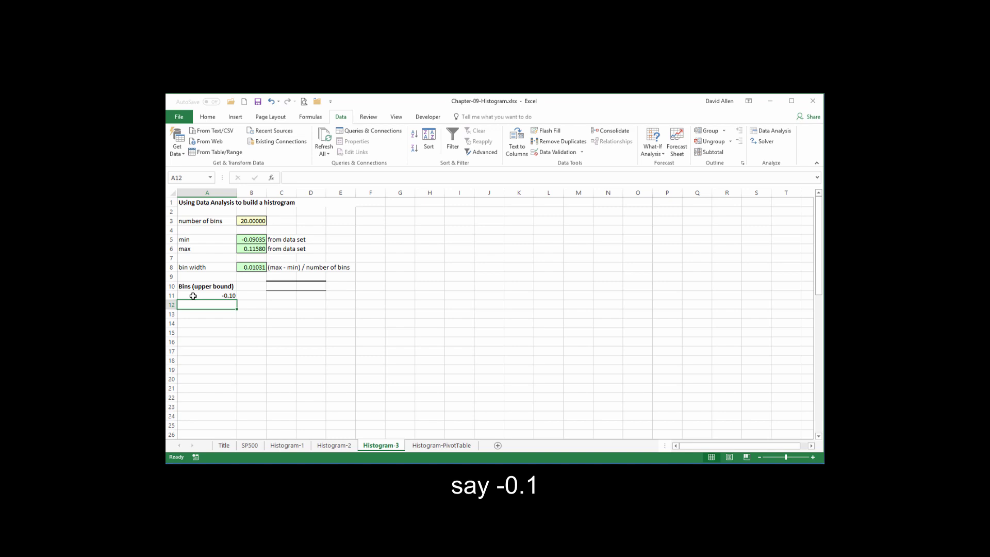
# Step: Fill a linear series down the column from cell A11 with step value .01 and stop value .12
pyautogui.click(193, 296)
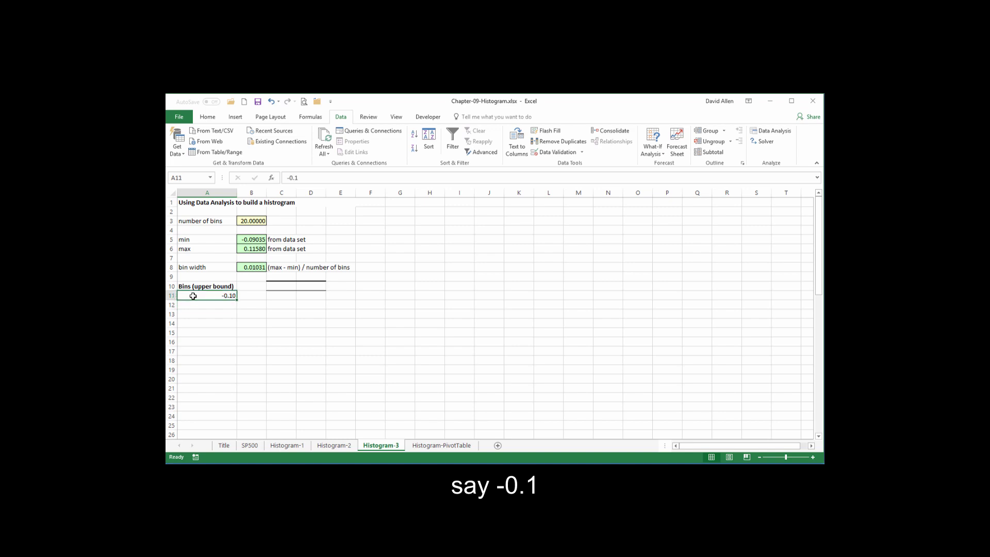
pyautogui.click(206, 118)
pyautogui.click(684, 142)
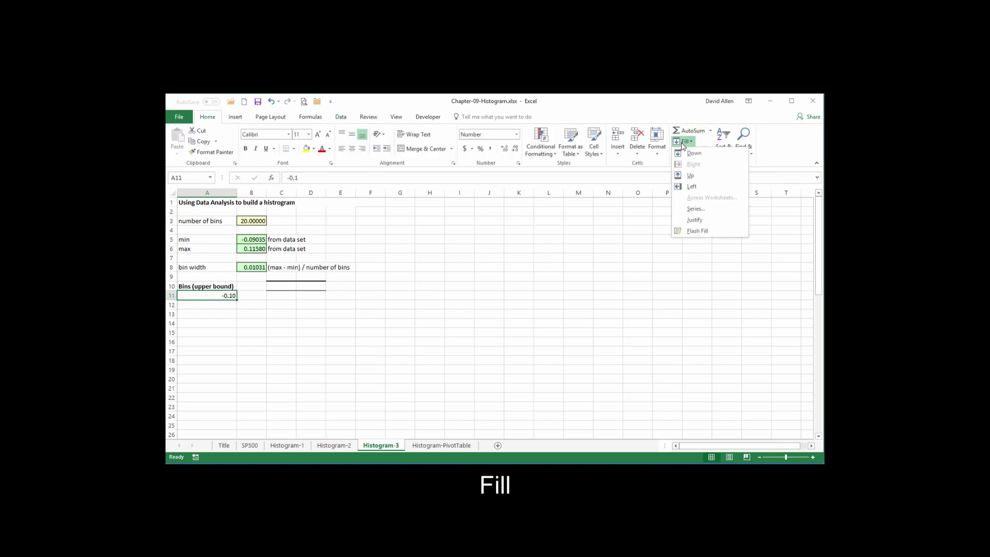
pyautogui.click(697, 209)
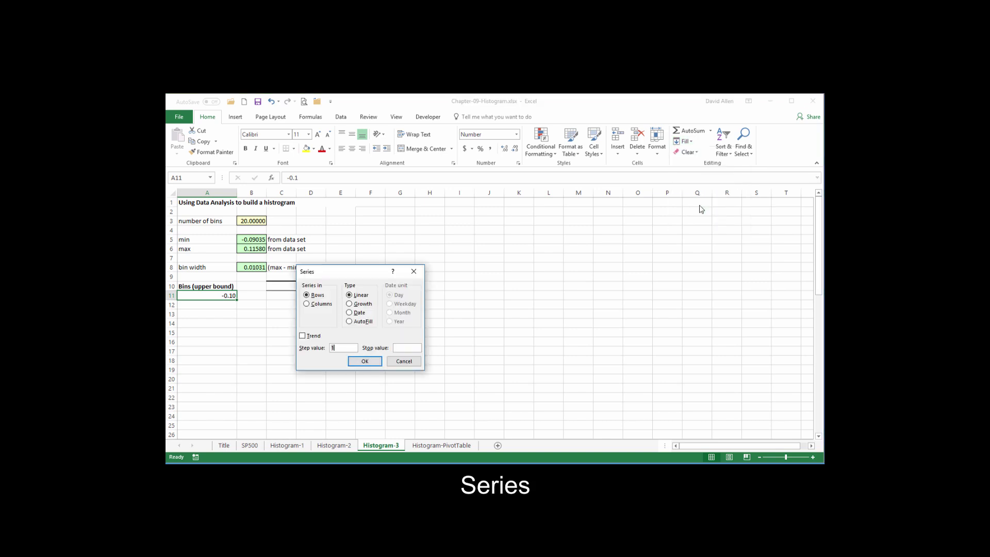
pyautogui.click(307, 305)
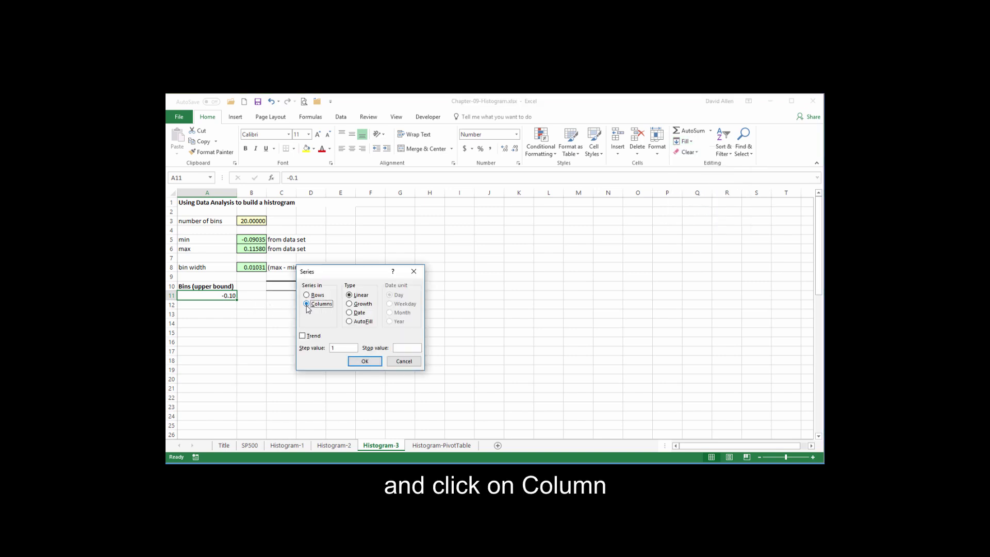
pyautogui.click(339, 347)
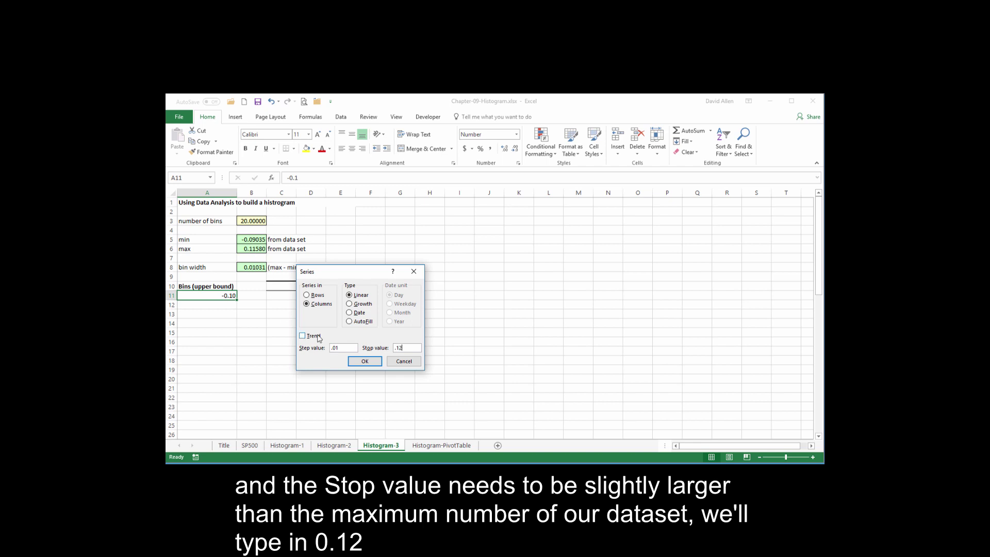
pyautogui.click(366, 363)
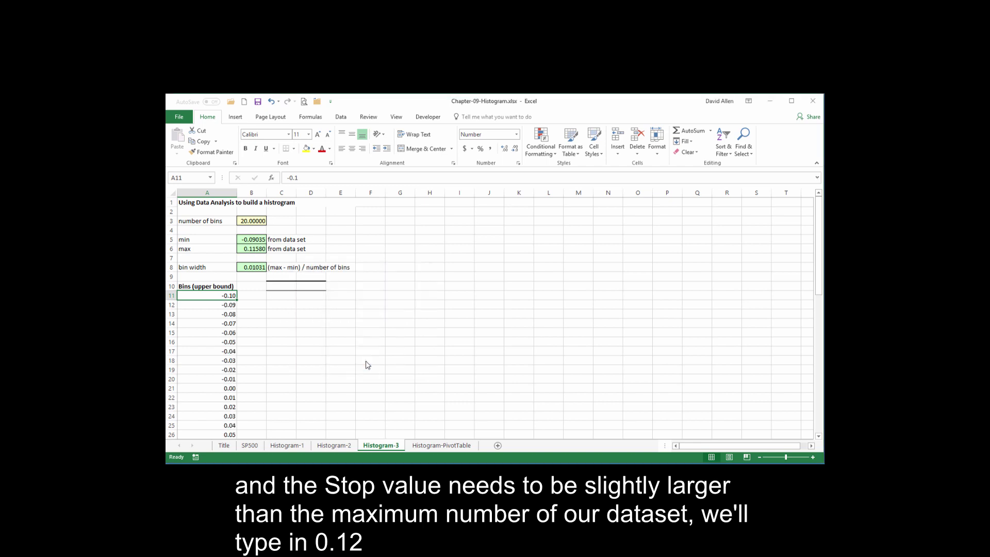
pyautogui.scroll(-3, 367, 366)
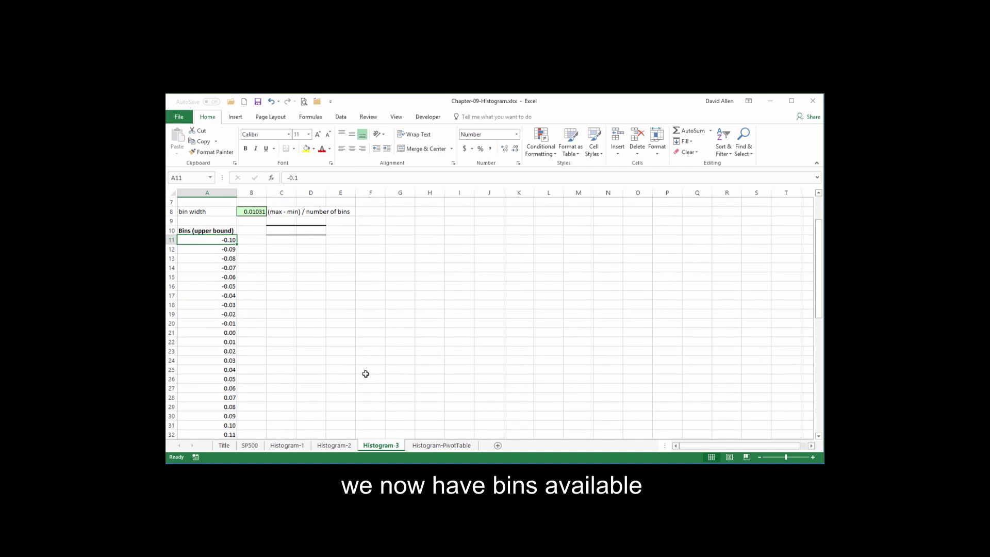
pyautogui.scroll(1, 365, 373)
pyautogui.scroll(1, 366, 374)
pyautogui.scroll(1, 366, 374)
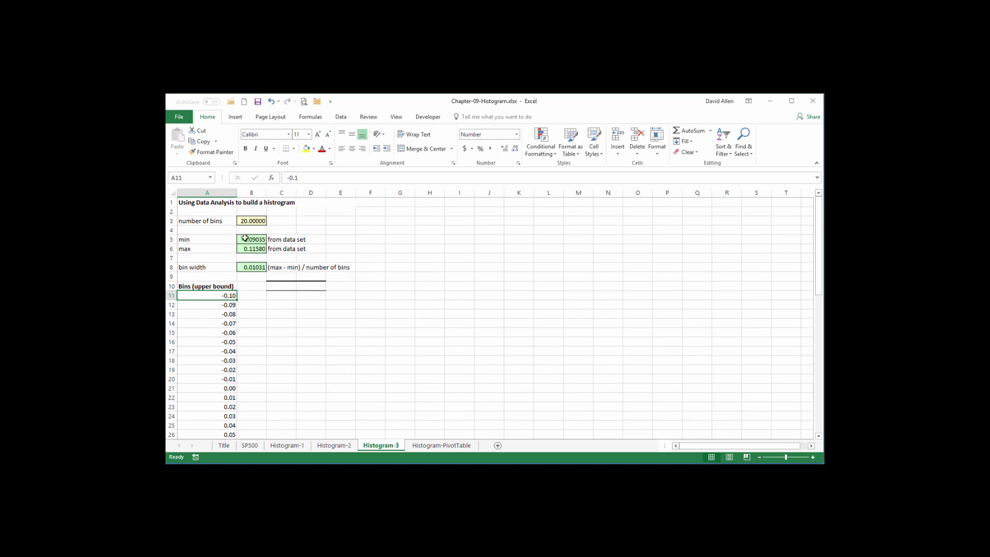
# Step: Start the Data Analysis Histogram tool with input range "return" and bin range A11:A33
pyautogui.click(341, 119)
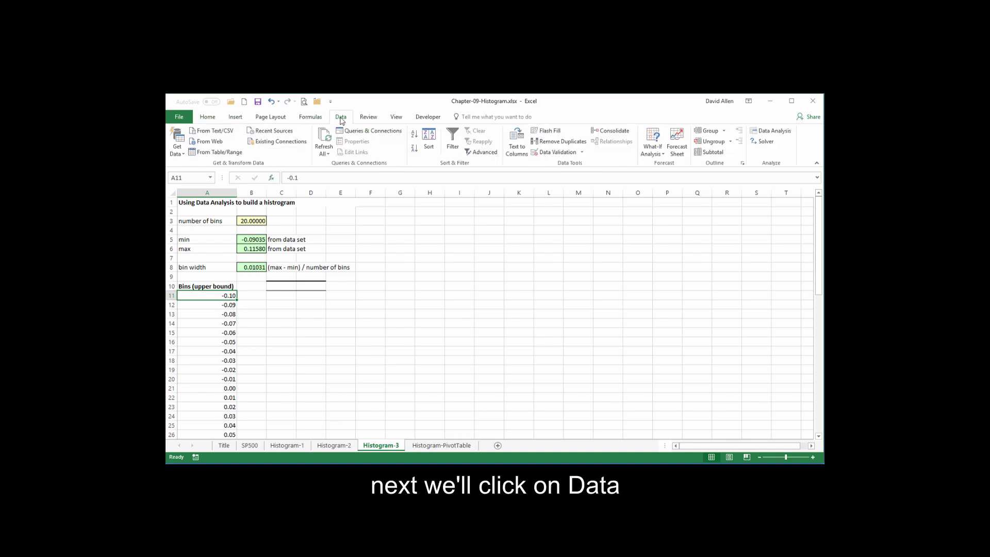
pyautogui.click(772, 132)
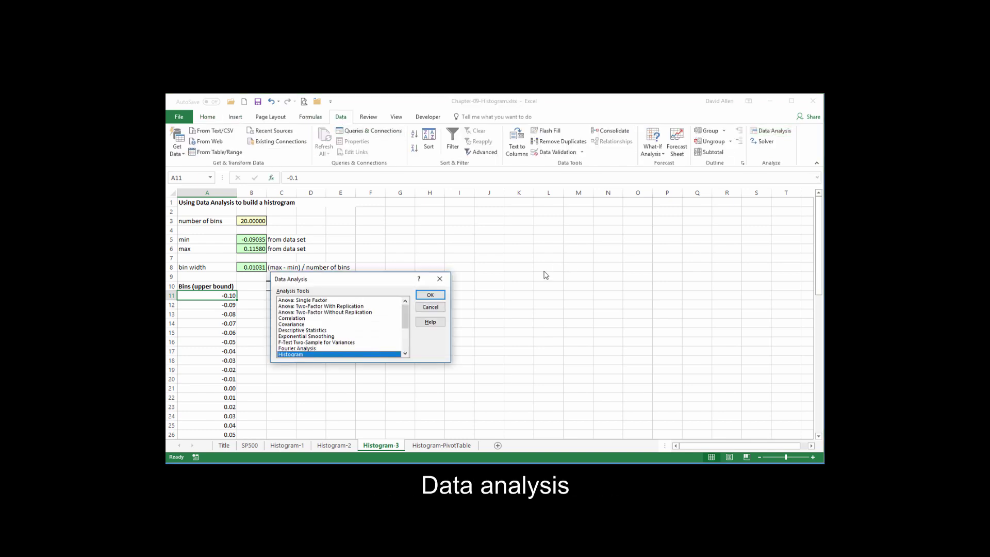
pyautogui.click(429, 296)
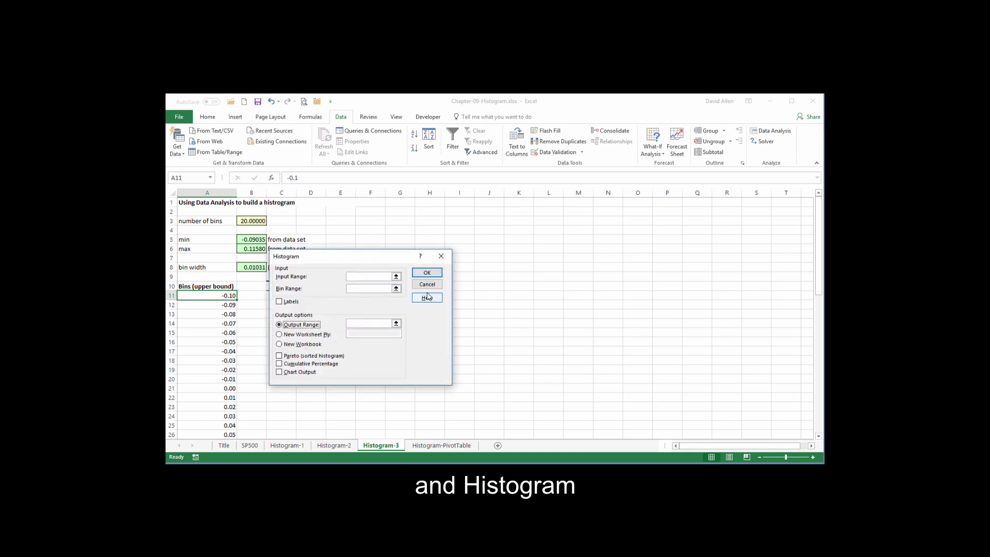
pyautogui.click(371, 277)
pyautogui.write('return')
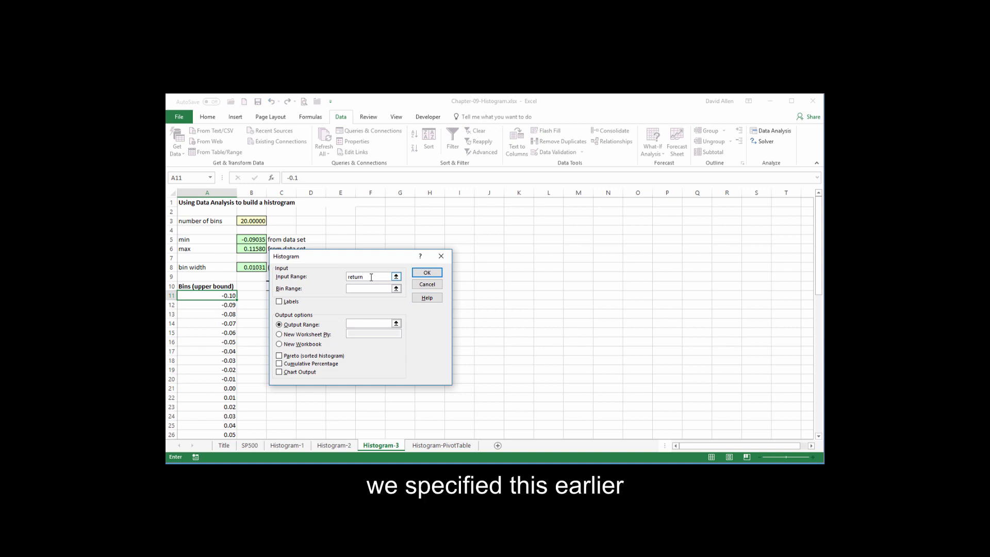
pyautogui.click(368, 288)
pyautogui.moveTo(228, 296); pyautogui.dragTo(224, 437)
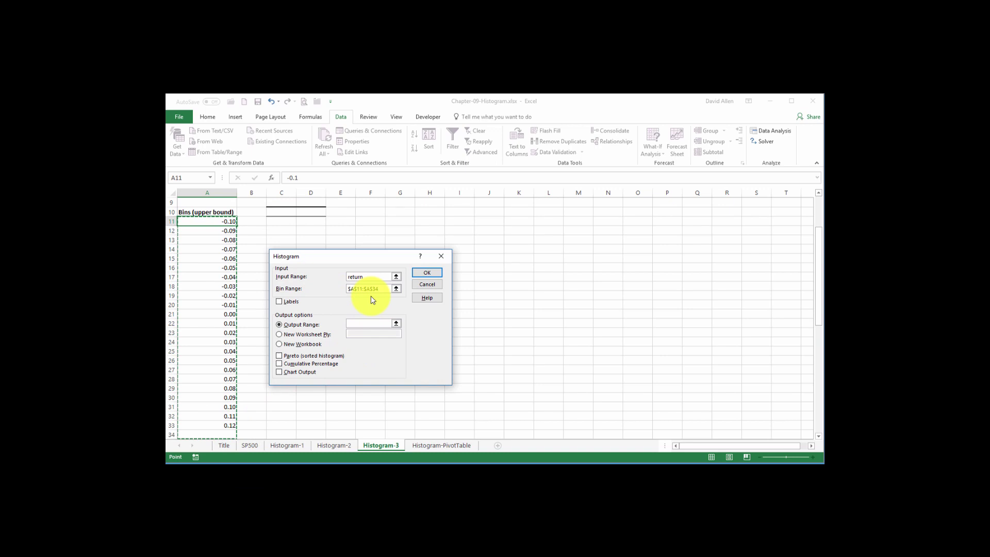
pyautogui.press('BackSpace')
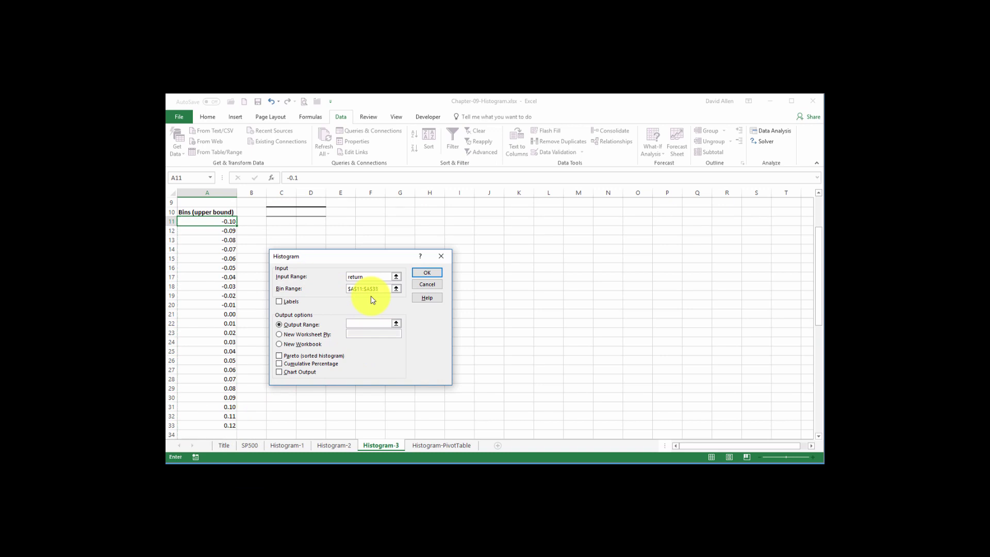
# Step: Set the histogram's output range to C10, enable chart output and generate the histogram
pyautogui.click(377, 324)
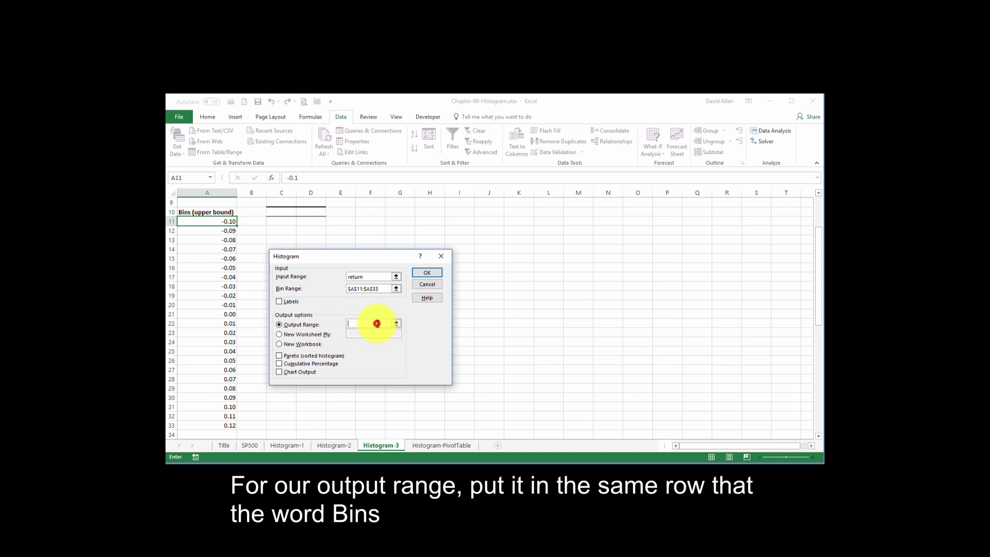
pyautogui.click(278, 211)
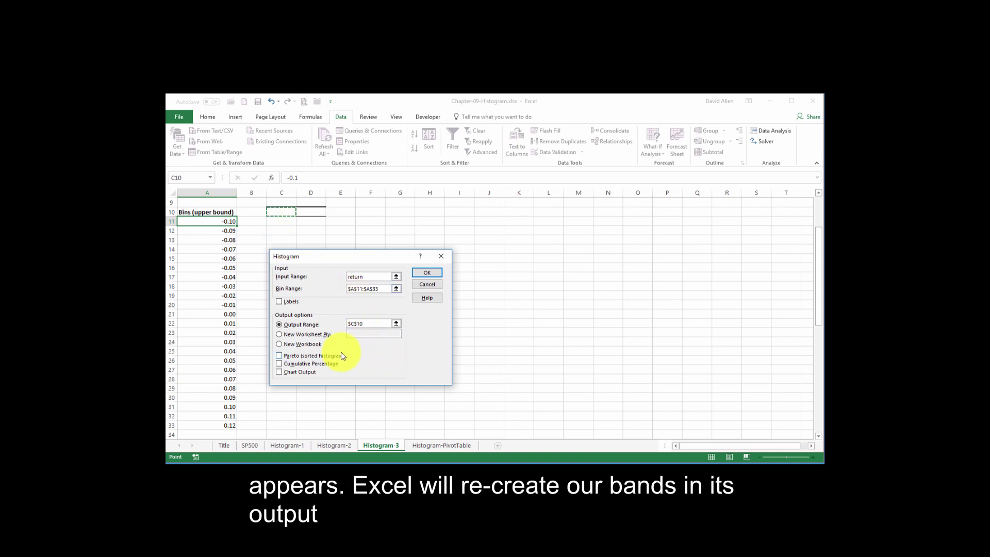
pyautogui.click(280, 372)
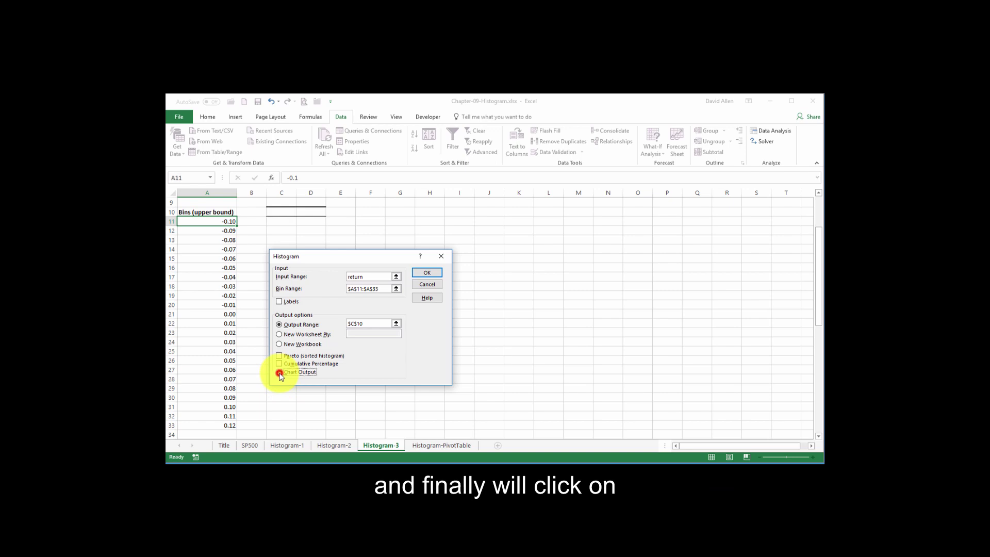
pyautogui.click(428, 275)
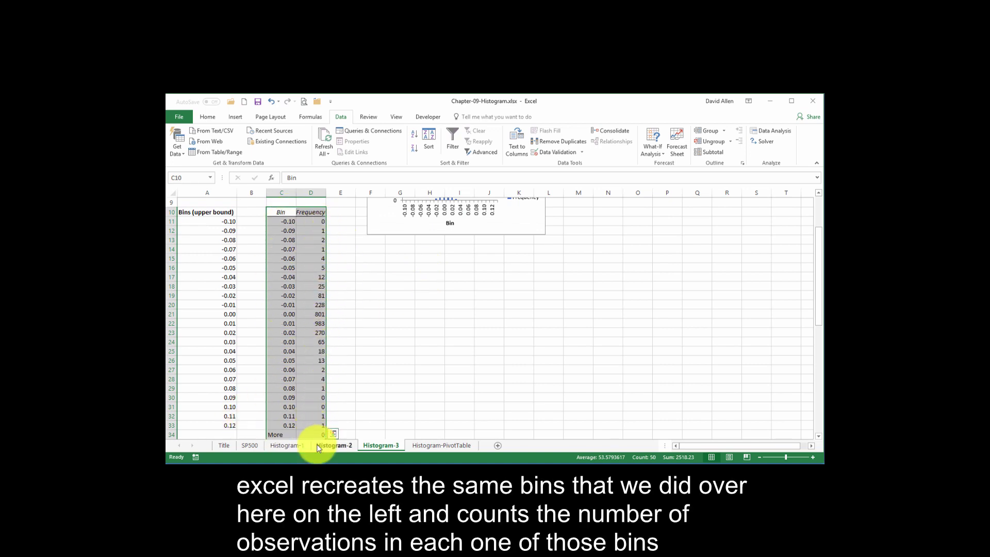
# Step: Enlarge the Histogram chart to about column M and row 24, and compare its horizontal axis labels with the chart on the Histogram-2 sheet
pyautogui.scroll(3, 445, 394)
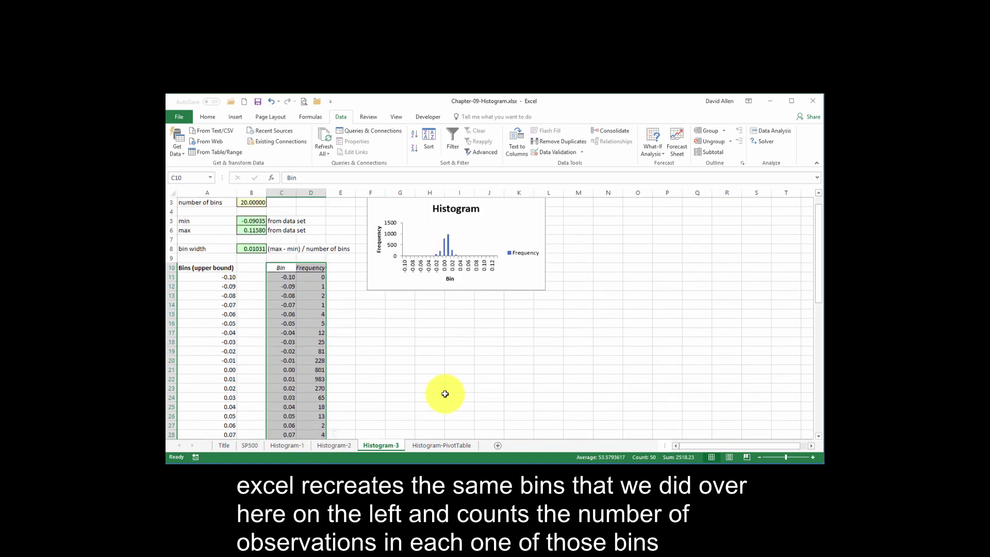
pyautogui.click(515, 290)
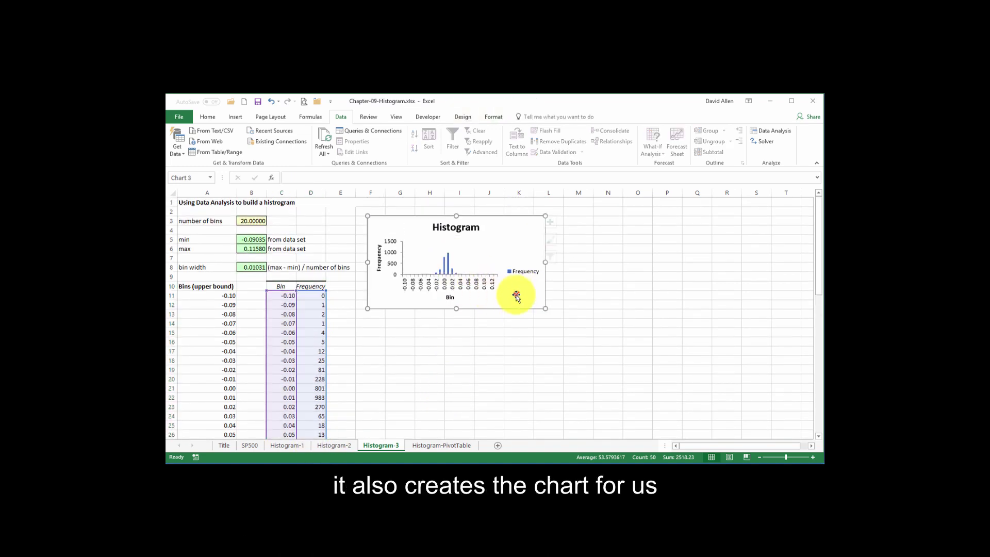
pyautogui.moveTo(545, 308); pyautogui.dragTo(597, 421)
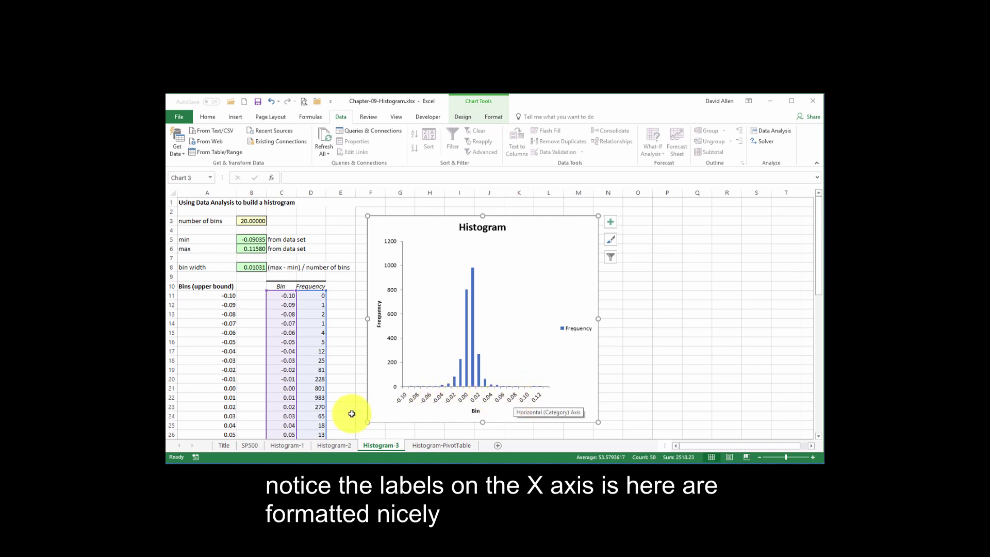
pyautogui.click(334, 446)
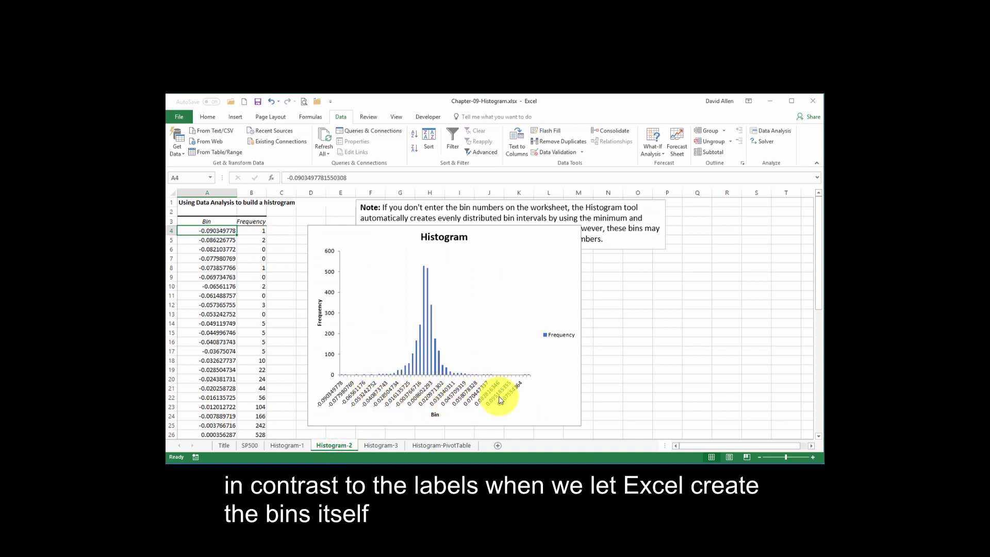
pyautogui.click(387, 446)
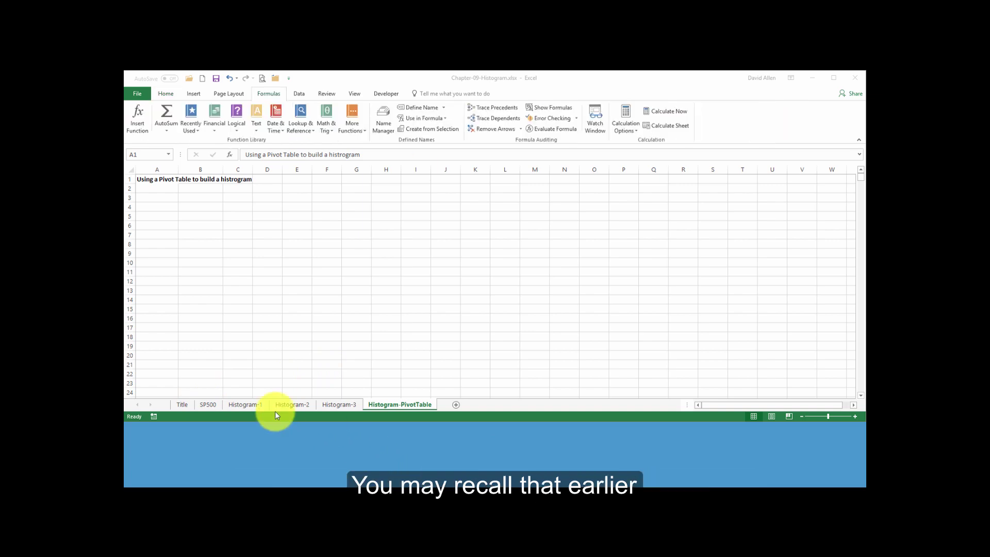
# Step: Define the workbook name Return2 for the Return column on the SP500 sheet, from header cell G1 down to the last value
pyautogui.click(205, 406)
pyautogui.click(204, 406)
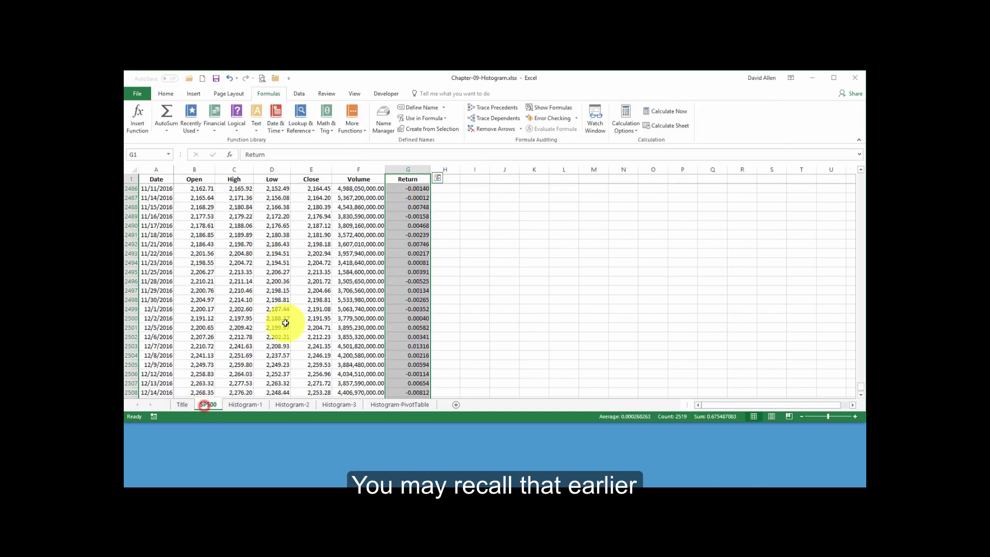
pyautogui.click(406, 180)
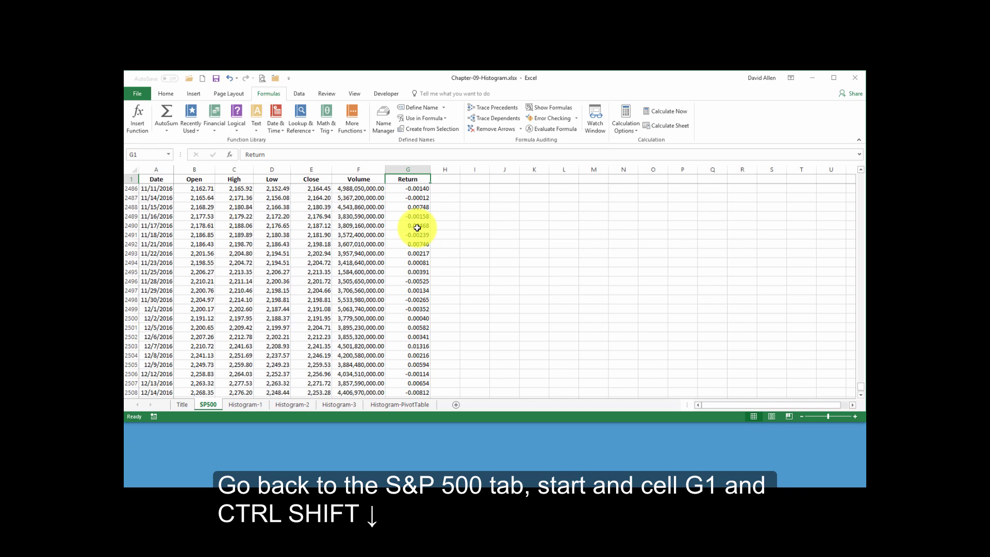
pyautogui.hotkey('ctrl', 'shift', 'Down')
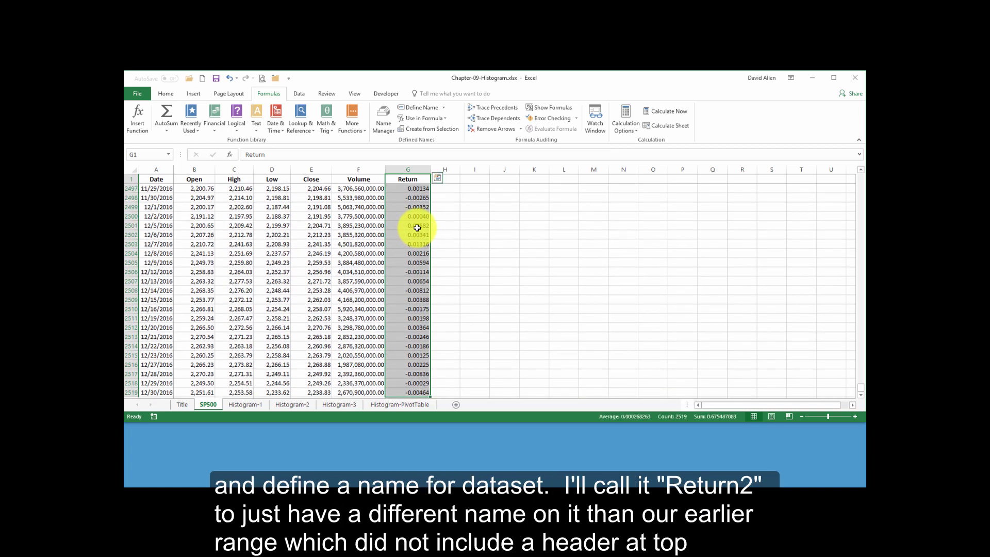
pyautogui.click(422, 108)
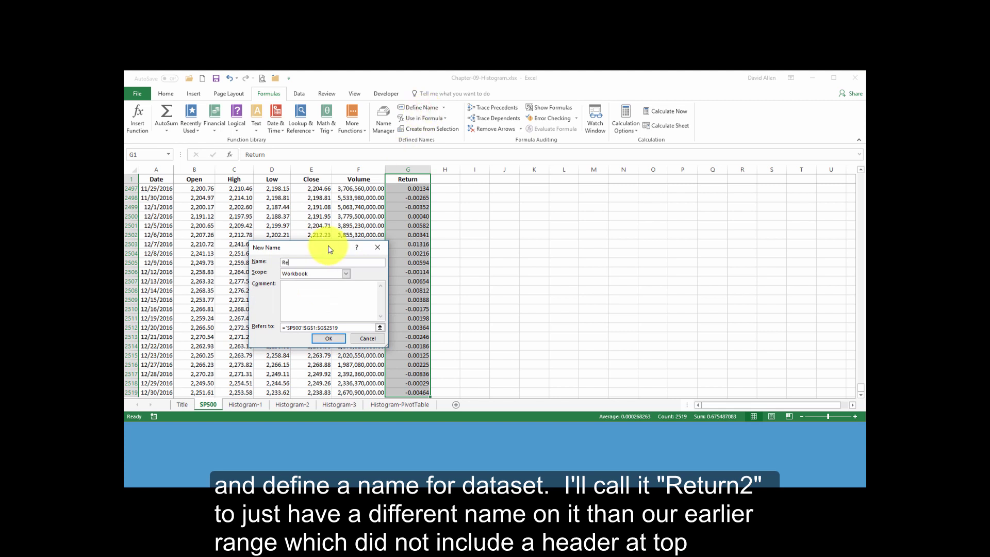
pyautogui.write('Return2')
pyautogui.press('Return')
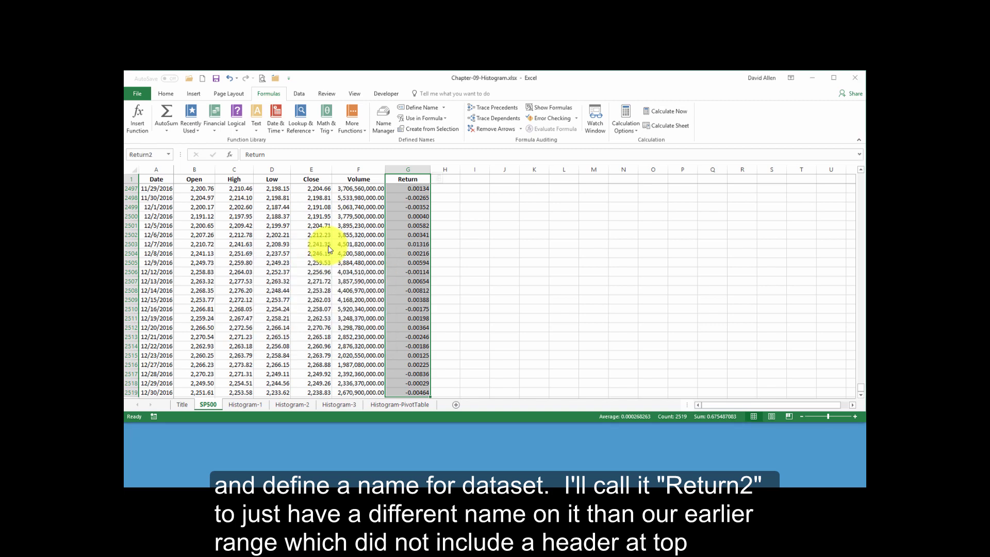
# Step: Insert a PivotTable at cell A3 of the Histogram-PivotTable sheet, using Return2 as the source range
pyautogui.click(379, 404)
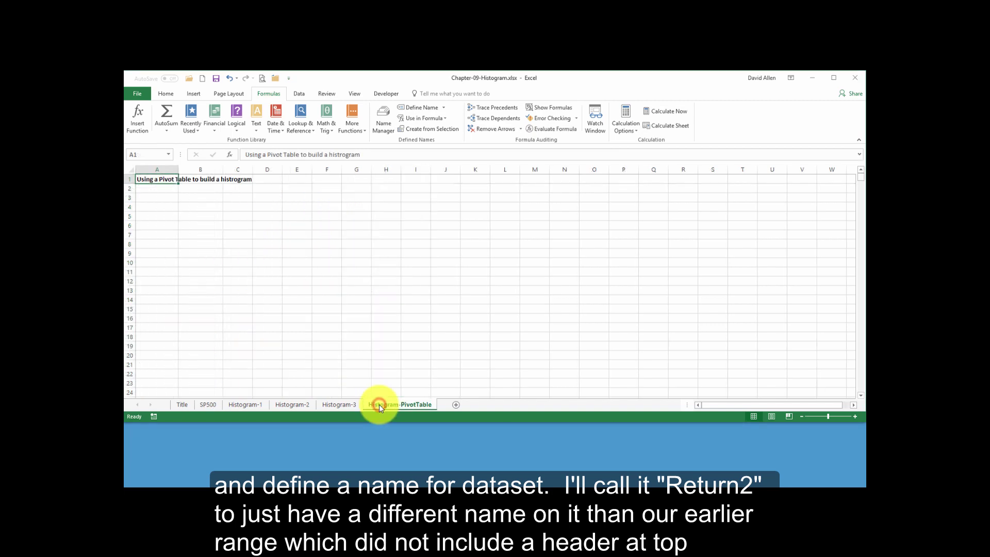
pyautogui.click(148, 198)
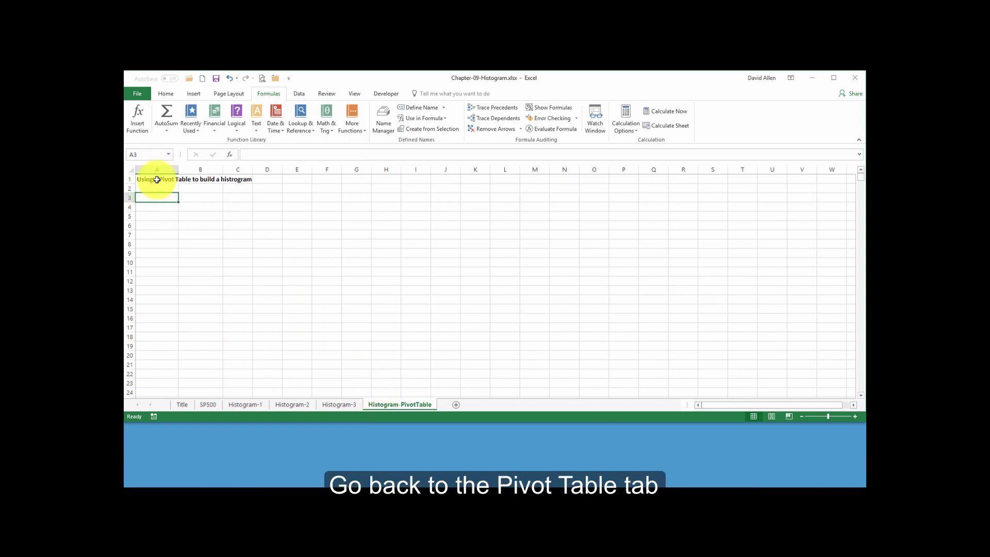
pyautogui.click(193, 94)
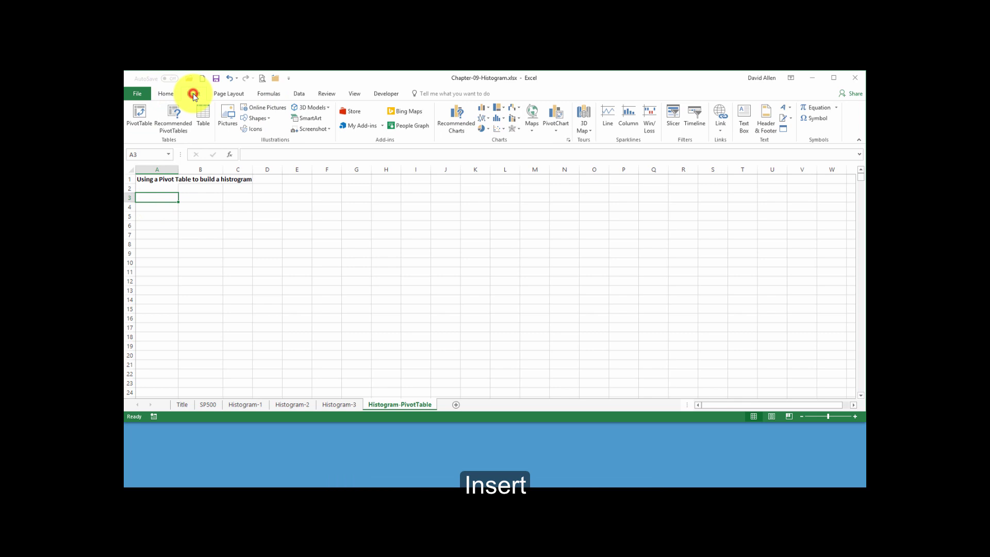
pyautogui.click(137, 115)
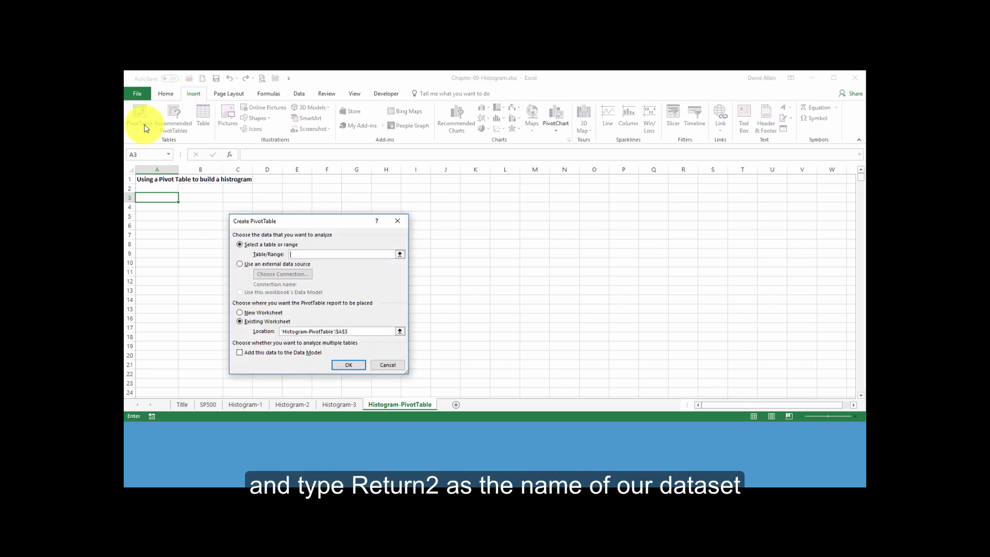
pyautogui.write('Return2')
pyautogui.press('Return')
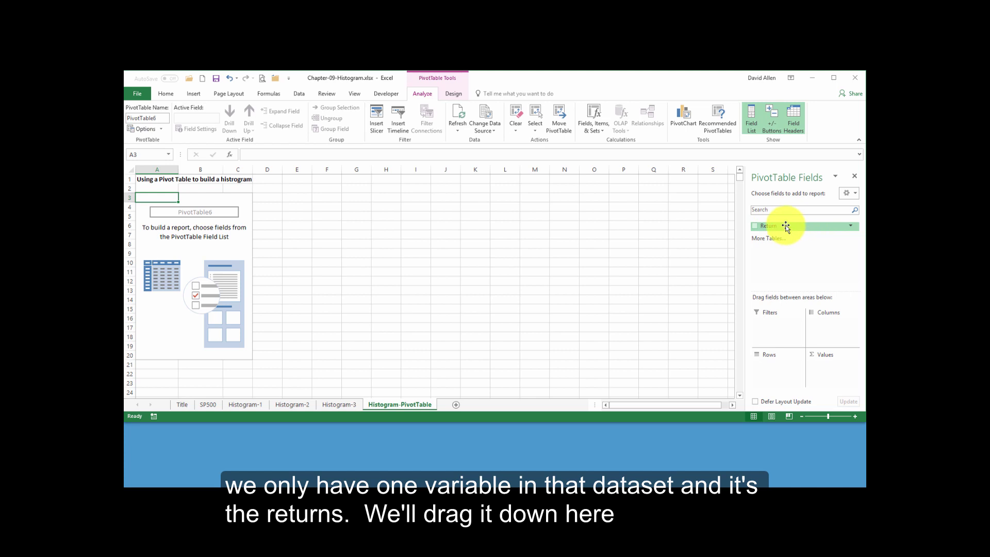
# Step: Add the Return field to the PivotTable as both rows and values, and summarize the values by Count
pyautogui.moveTo(784, 226); pyautogui.dragTo(774, 369)
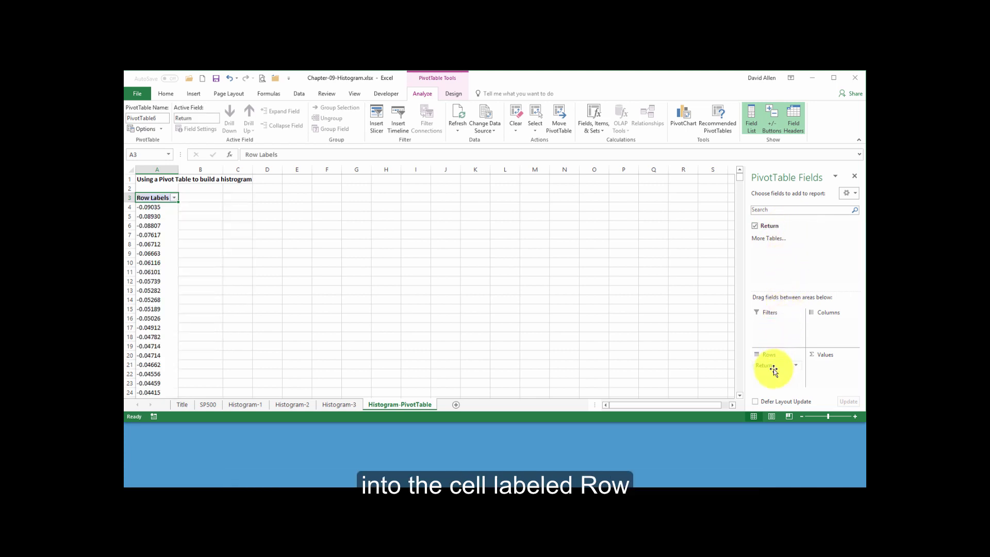
pyautogui.moveTo(769, 225); pyautogui.dragTo(828, 375)
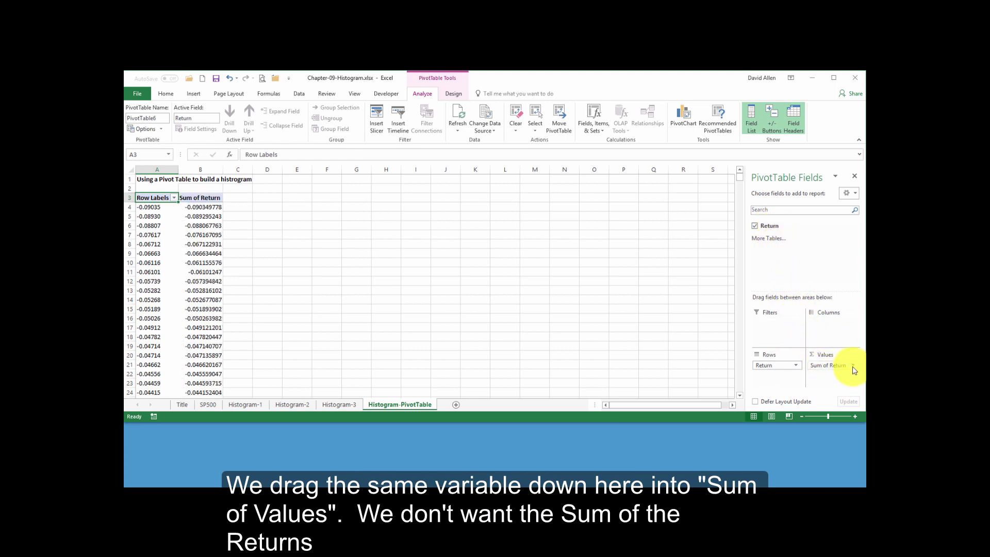
pyautogui.click(853, 366)
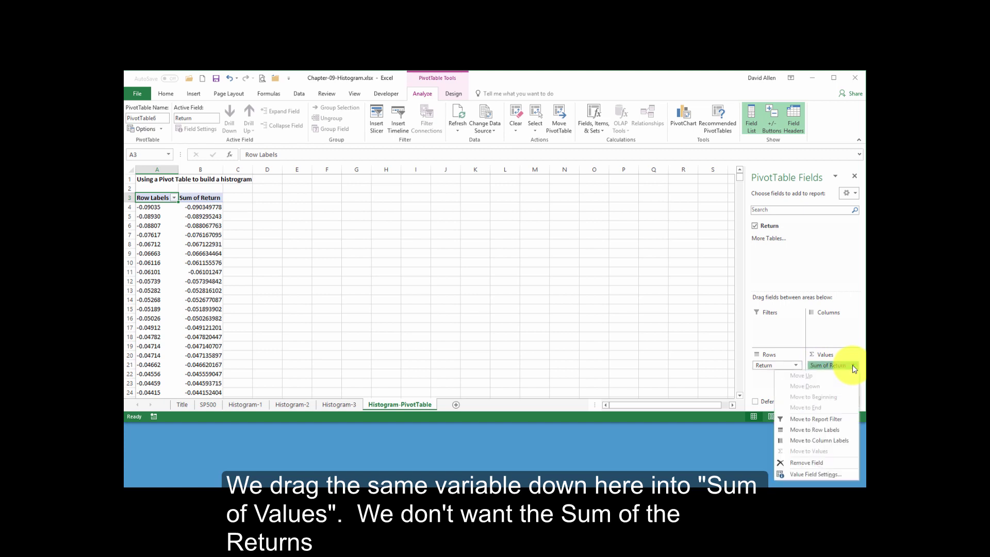
pyautogui.click(806, 474)
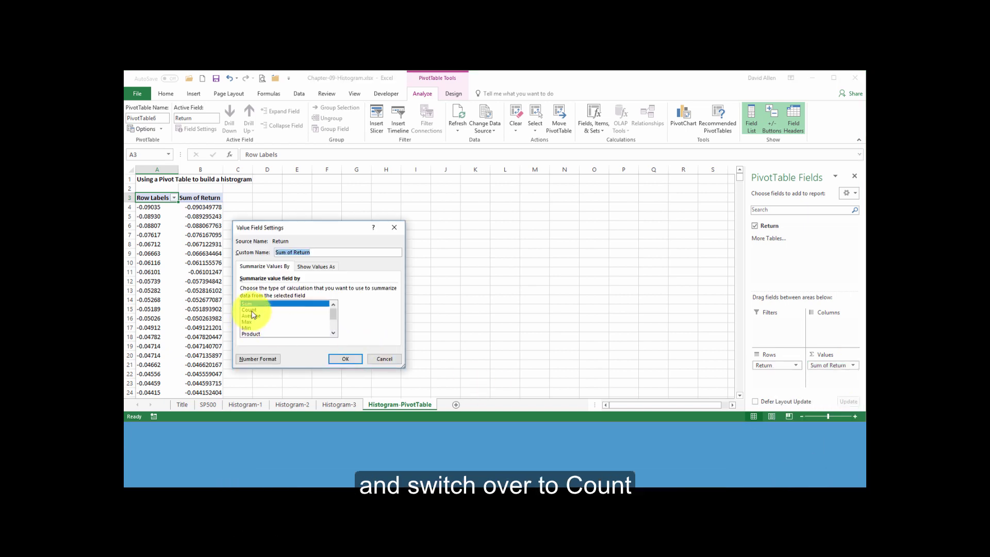
pyautogui.click(249, 309)
pyautogui.click(353, 360)
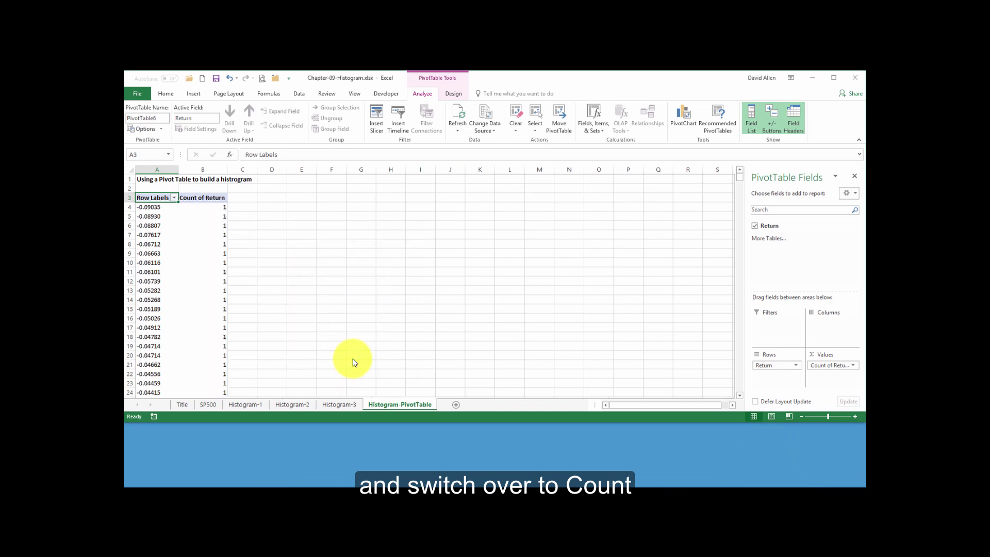
# Step: Group the PivotTable's row labels starting at -.1 and ending at .12, in intervals of 0.01
pyautogui.click(147, 205)
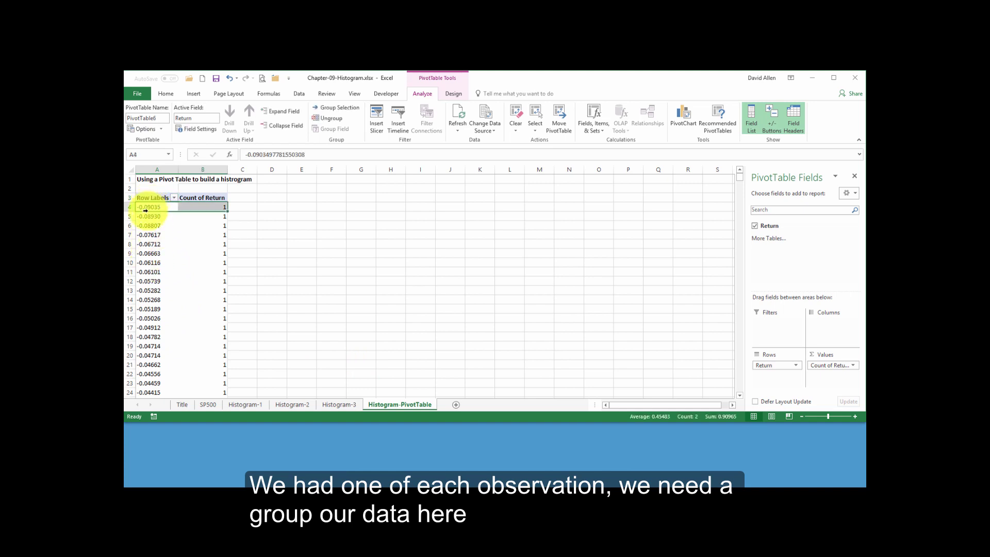
pyautogui.click(153, 209)
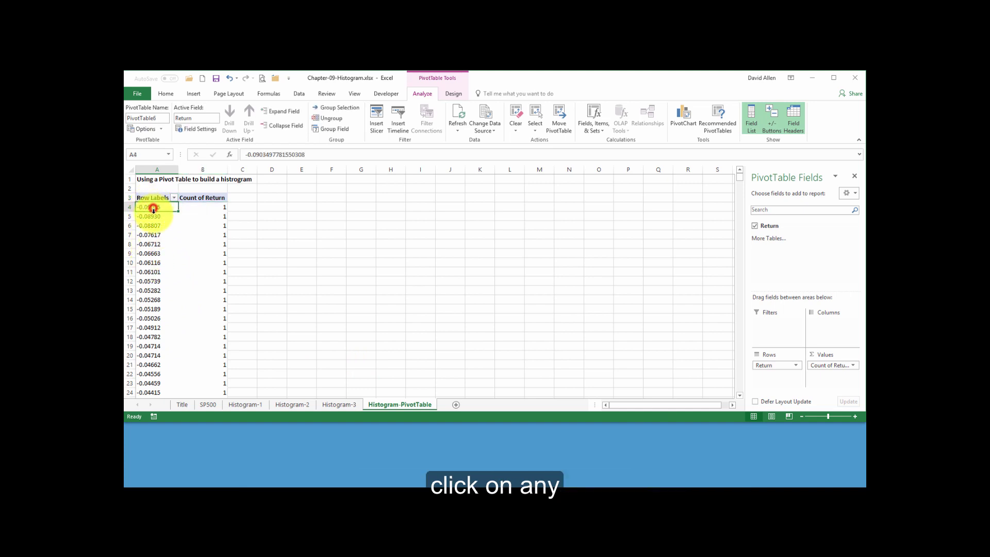
pyautogui.click(146, 244)
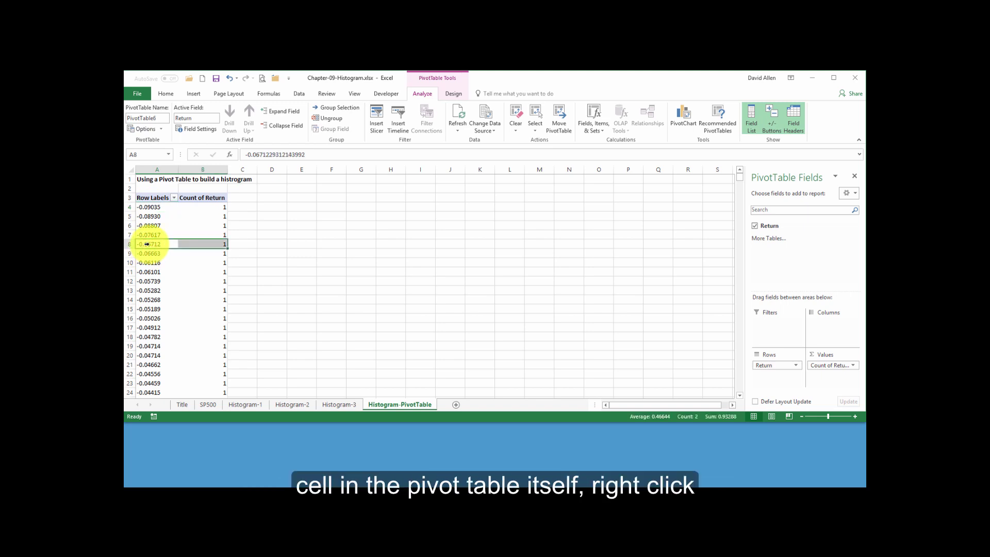
pyautogui.rightClick(147, 244)
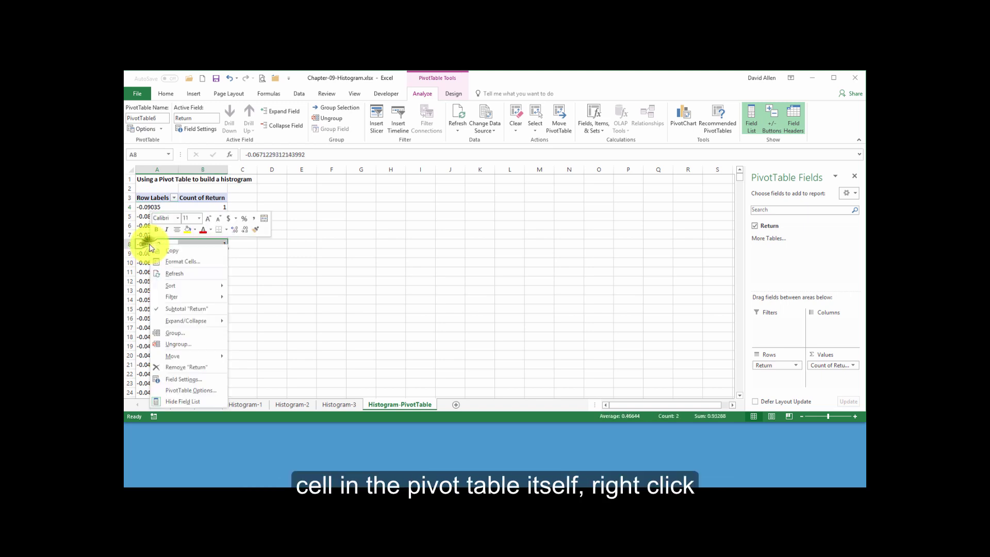
pyautogui.click(176, 335)
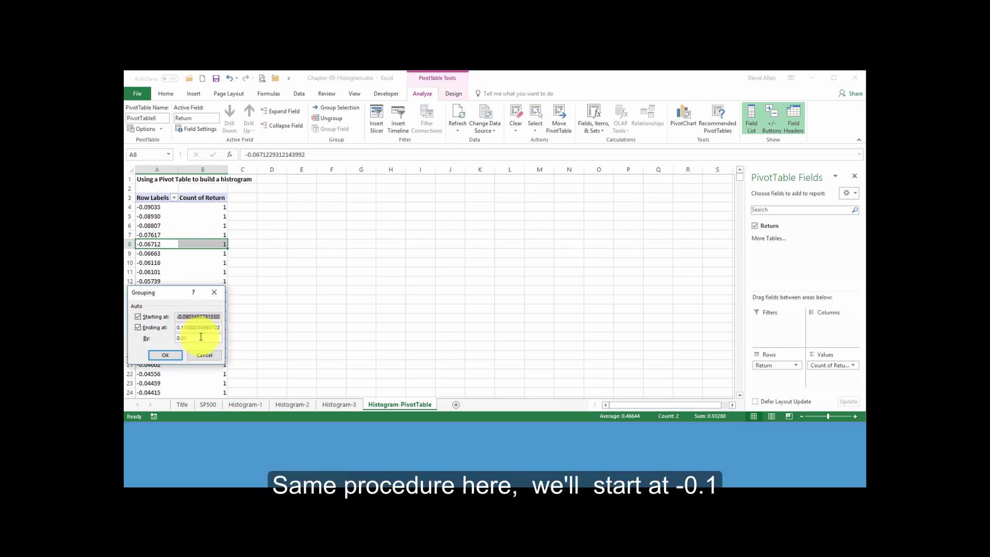
pyautogui.write('-.1')
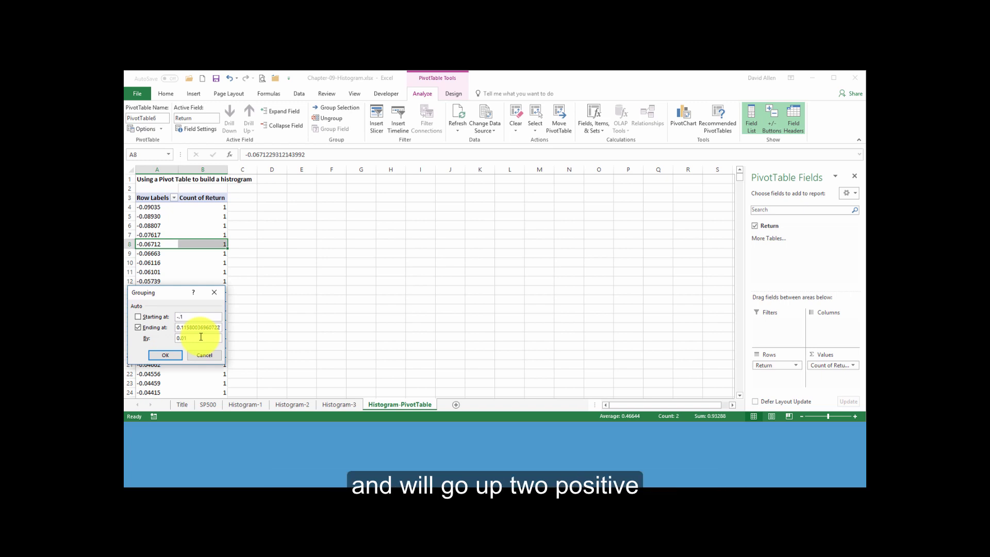
pyautogui.press('Tab')
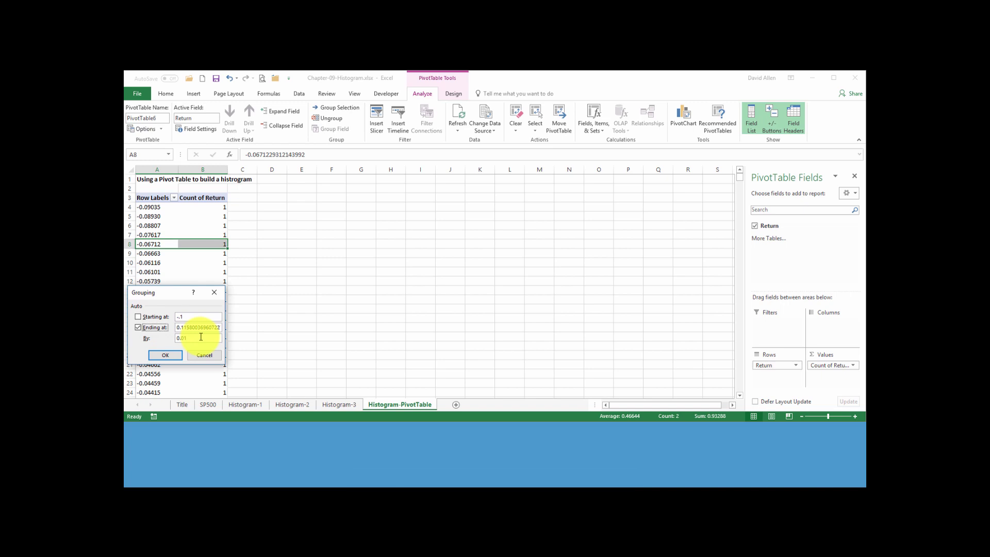
pyautogui.press('space')
pyautogui.press('BackSpace')
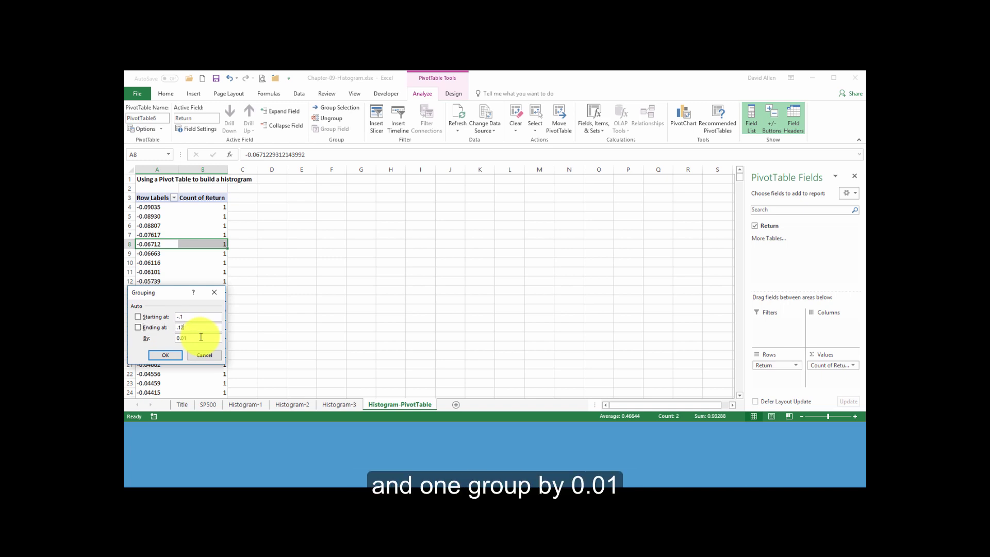
pyautogui.click(173, 355)
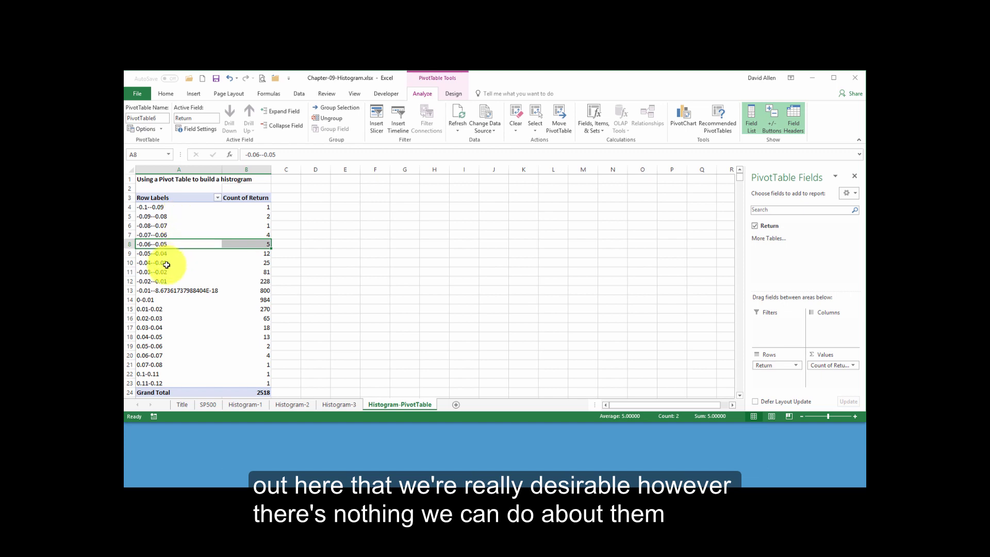
# Step: Insert a Clustered Column PivotChart based on the grouped PivotTable
pyautogui.click(168, 292)
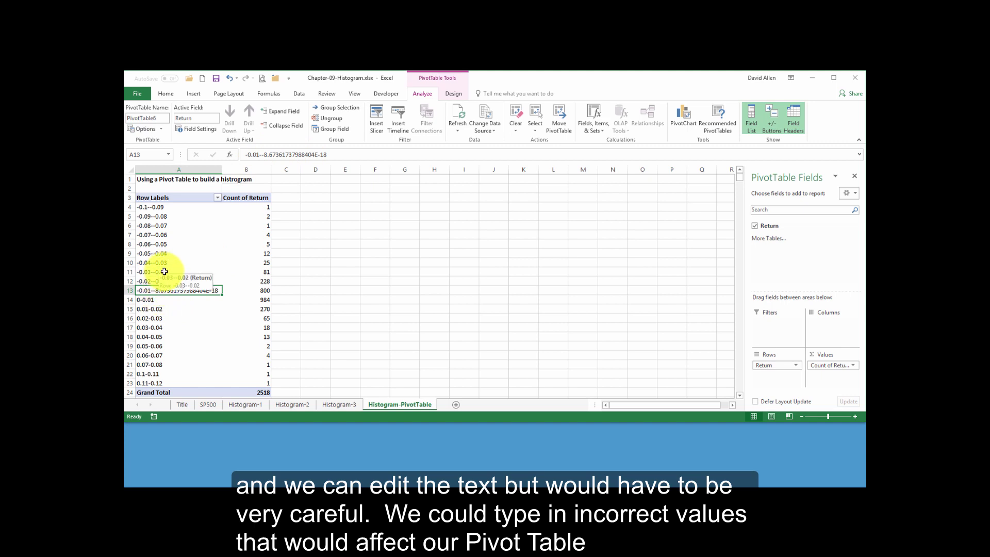
pyautogui.click(178, 234)
pyautogui.click(166, 93)
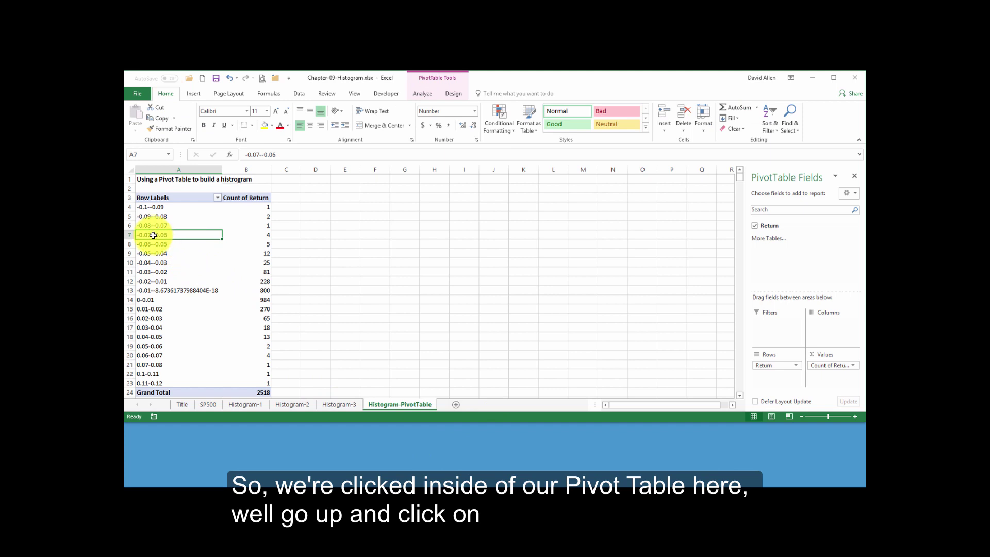
pyautogui.click(193, 93)
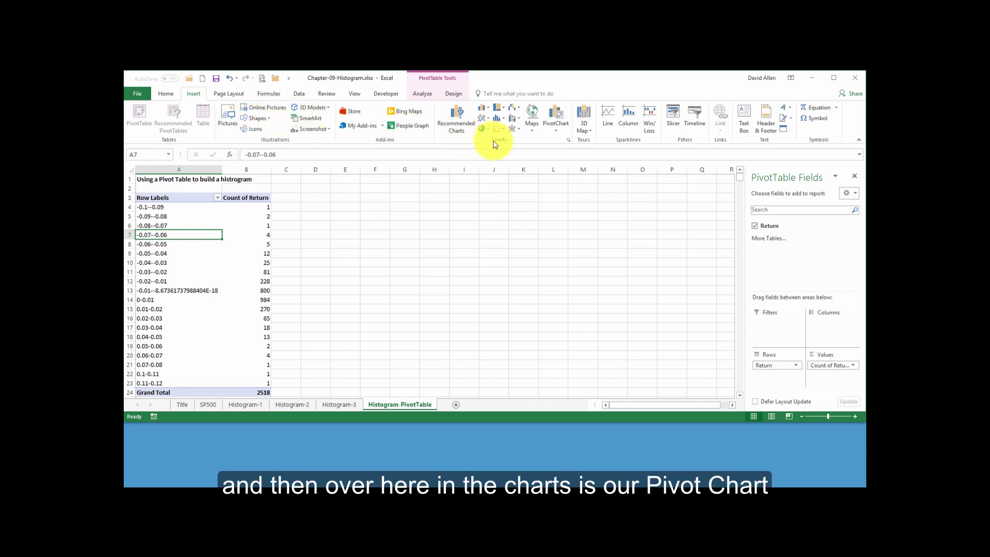
pyautogui.click(558, 114)
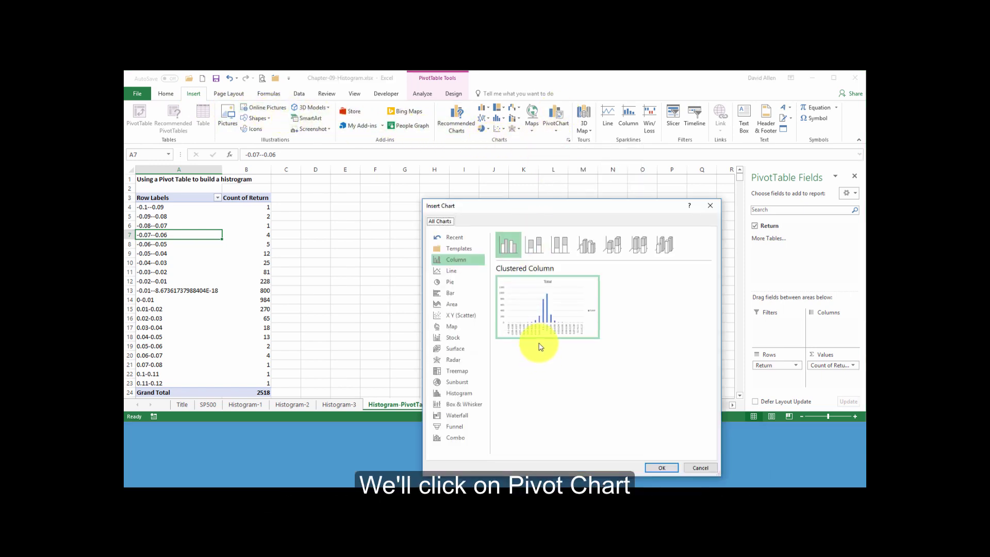
pyautogui.moveTo(538, 316)
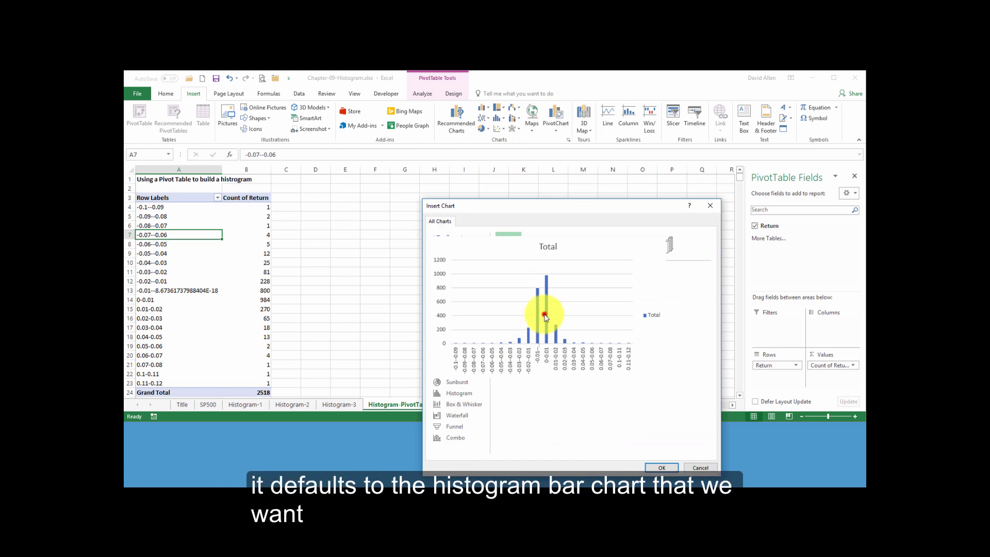
pyautogui.doubleClick(545, 317)
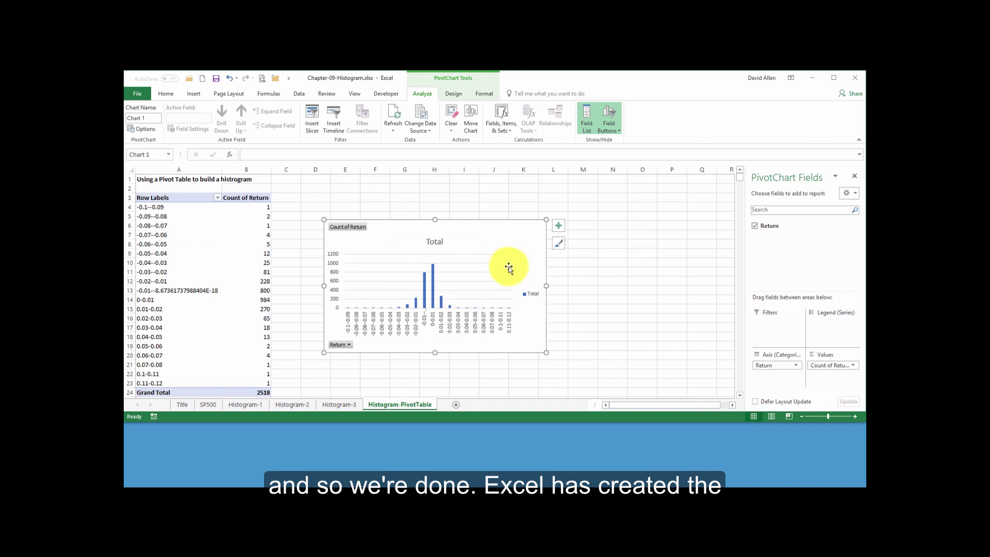
# Step: Place the PivotChart beside the PivotTable, enlarge it to about column L and row 24, and compare it with the Histogram-1 chart
pyautogui.moveTo(522, 249); pyautogui.dragTo(481, 208)
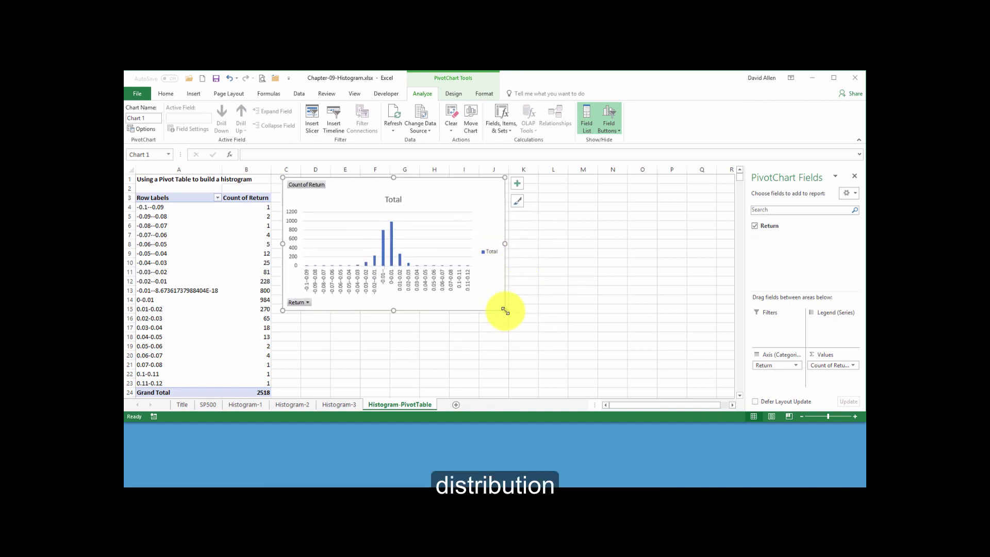
pyautogui.moveTo(503, 311); pyautogui.dragTo(565, 393)
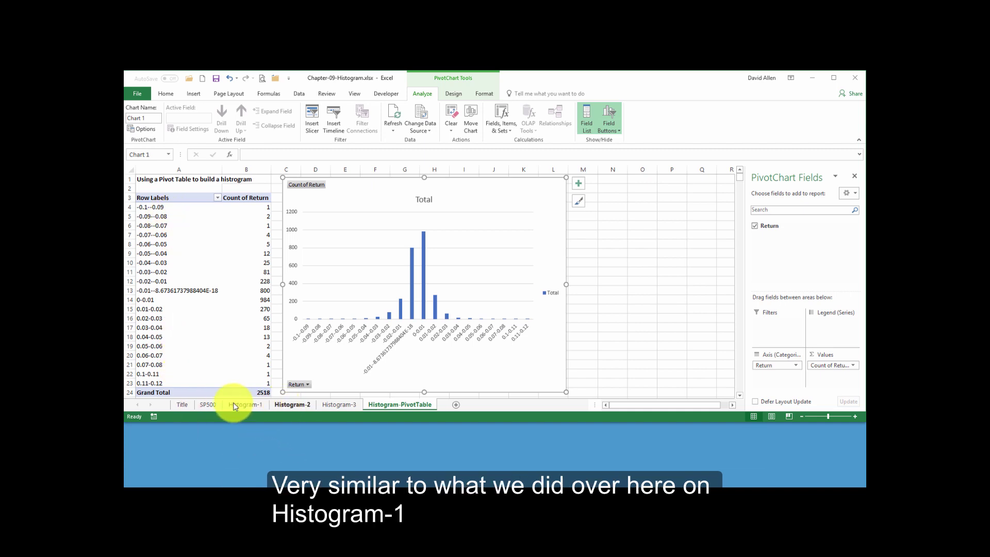
pyautogui.click(246, 405)
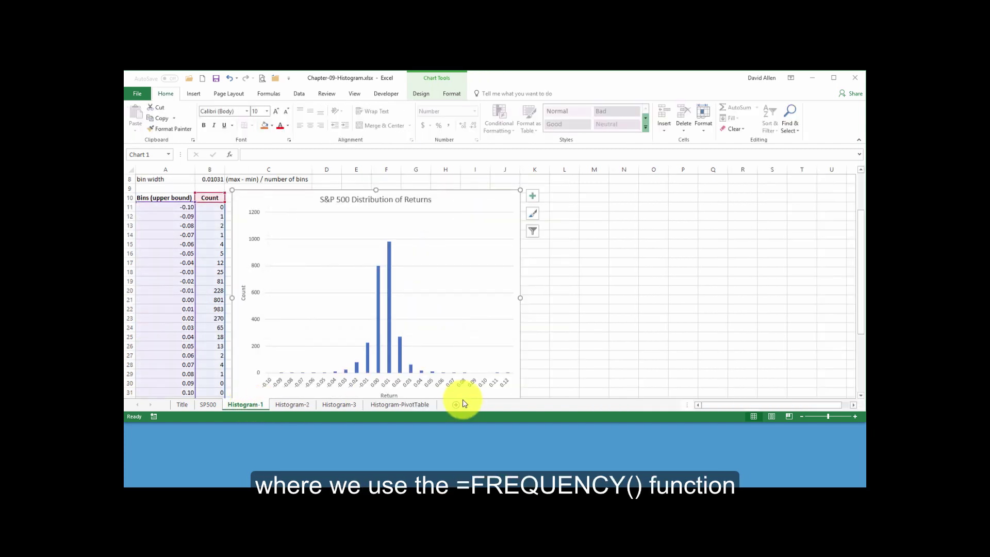
pyautogui.click(389, 403)
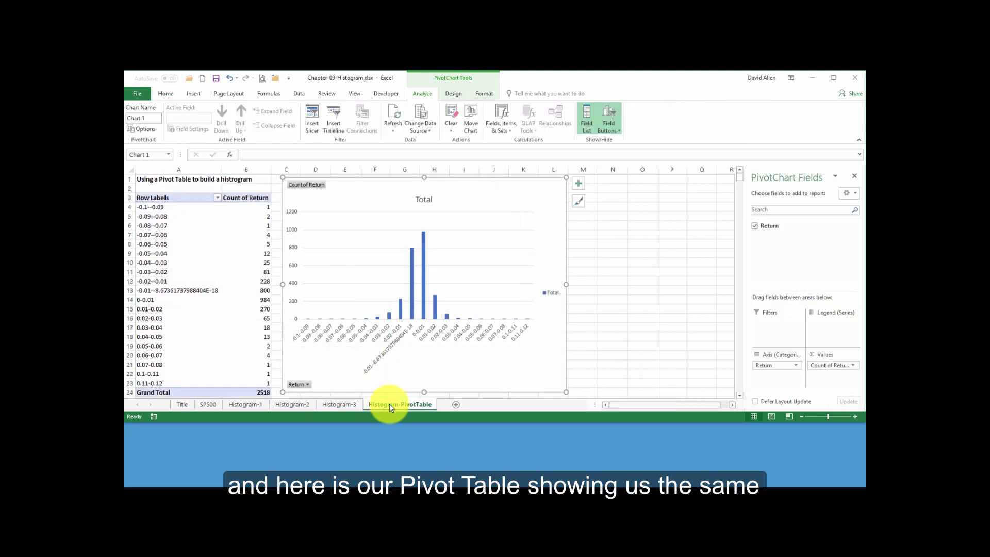